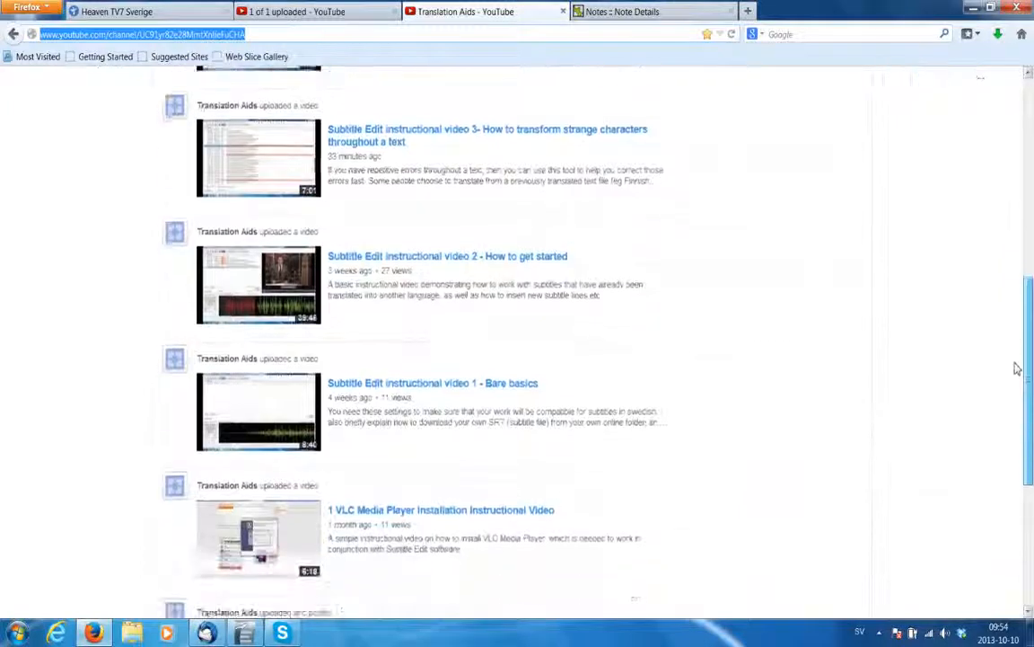
left_click_drag(1031, 378, 1032, 125)
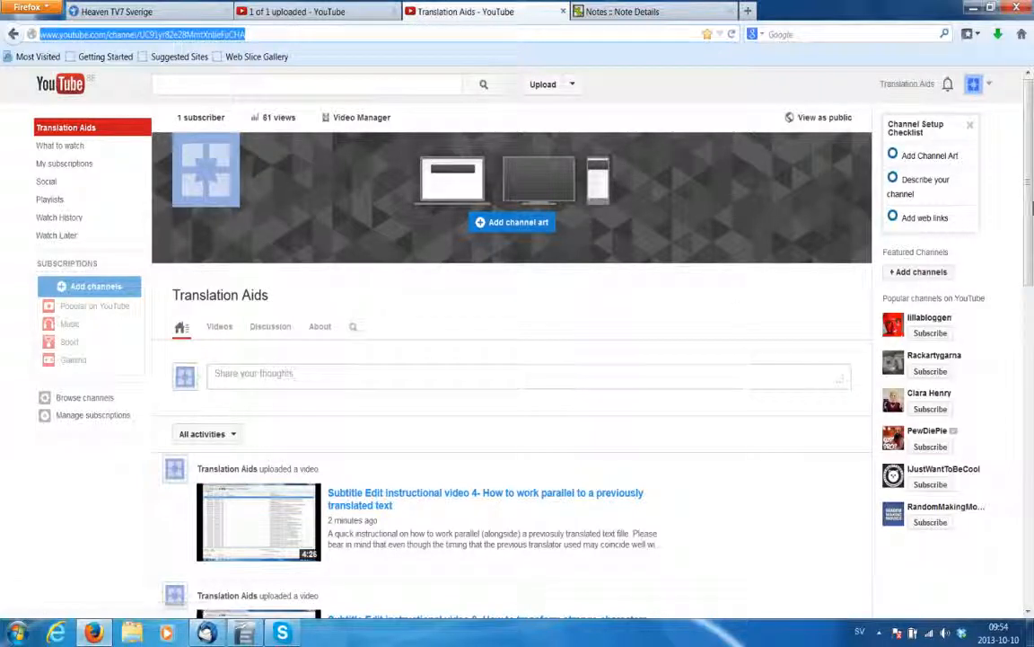
scroll(1033, 252, "down", 5)
left_click_drag(1033, 252, 1033, 268)
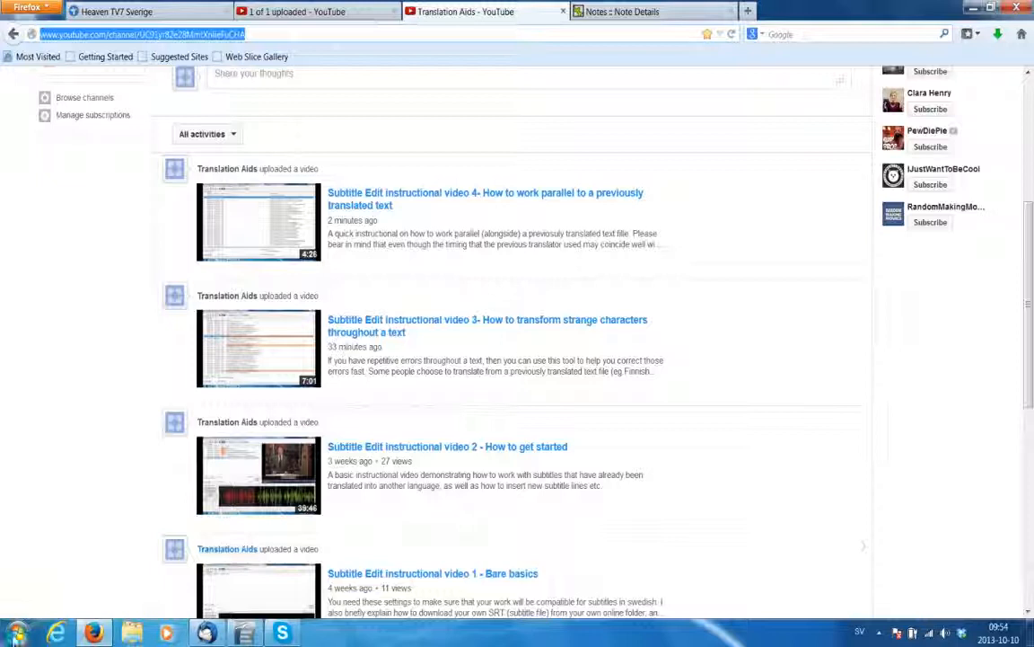
Launch Subtitle Edit
left_click(15, 636)
left_click(88, 330)
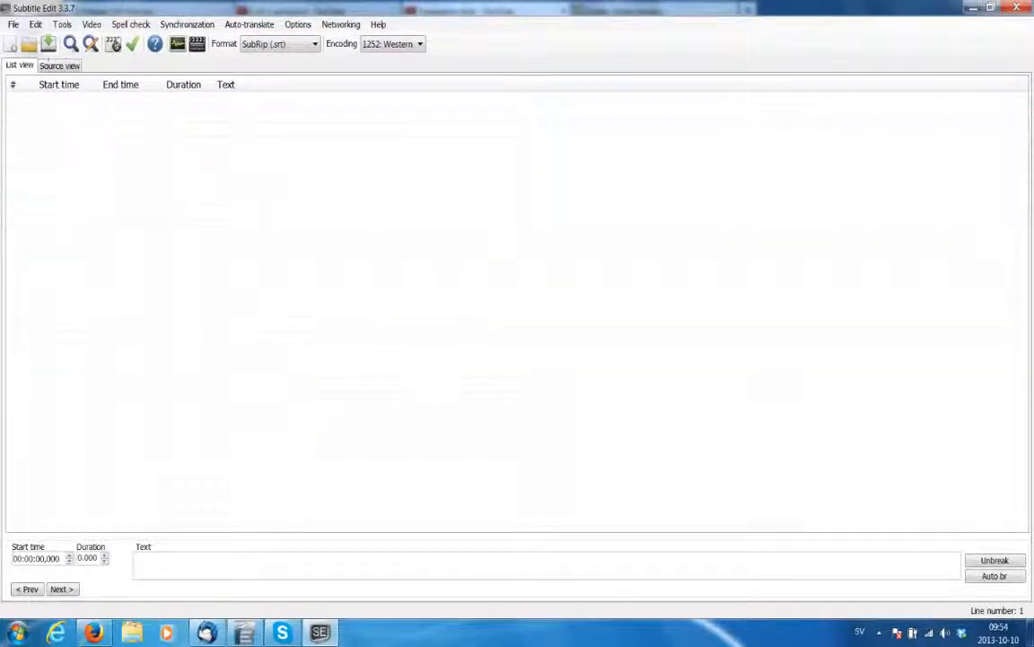
Open the subtitle file vanha_testamentti_avautuu-019-n-se.srt from the Videos library and select line 6
left_click(13, 24)
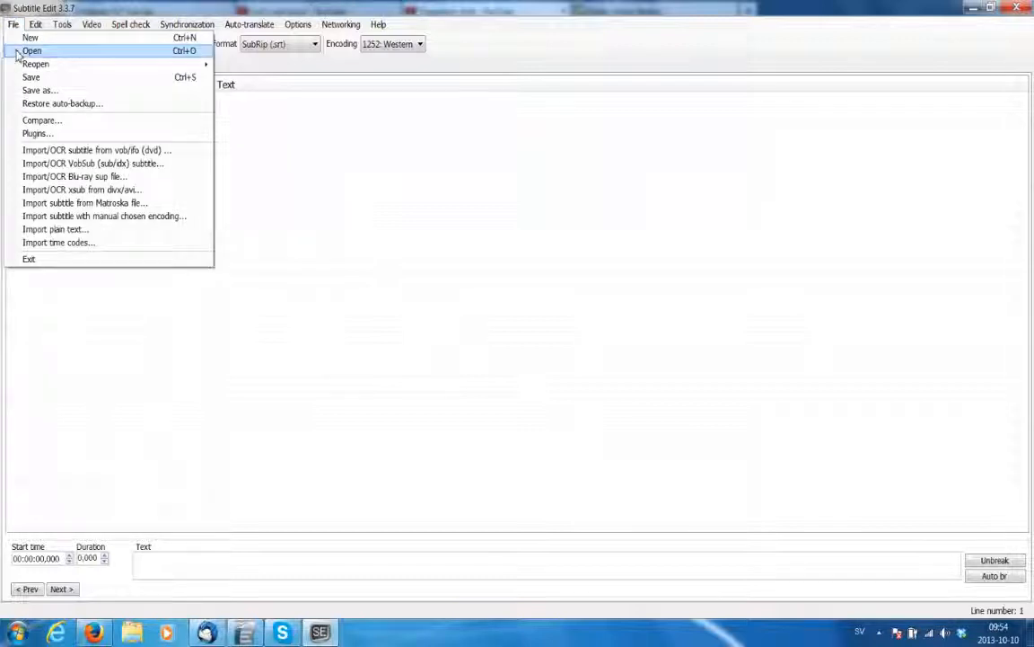
left_click(18, 49)
left_click_drag(697, 272, 716, 435)
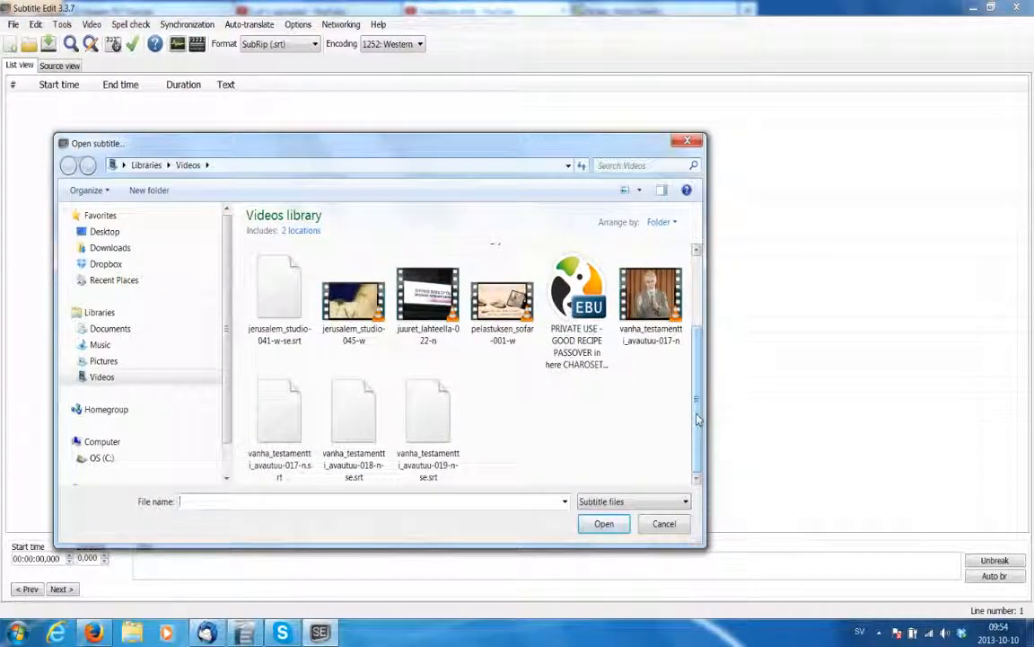
left_click(429, 415)
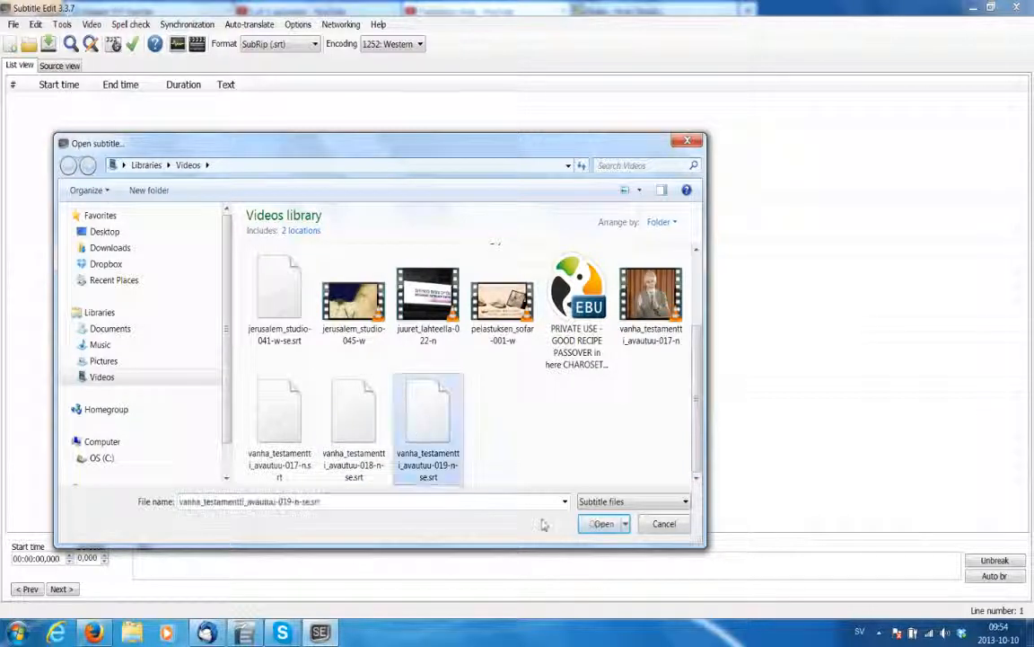
left_click(600, 523)
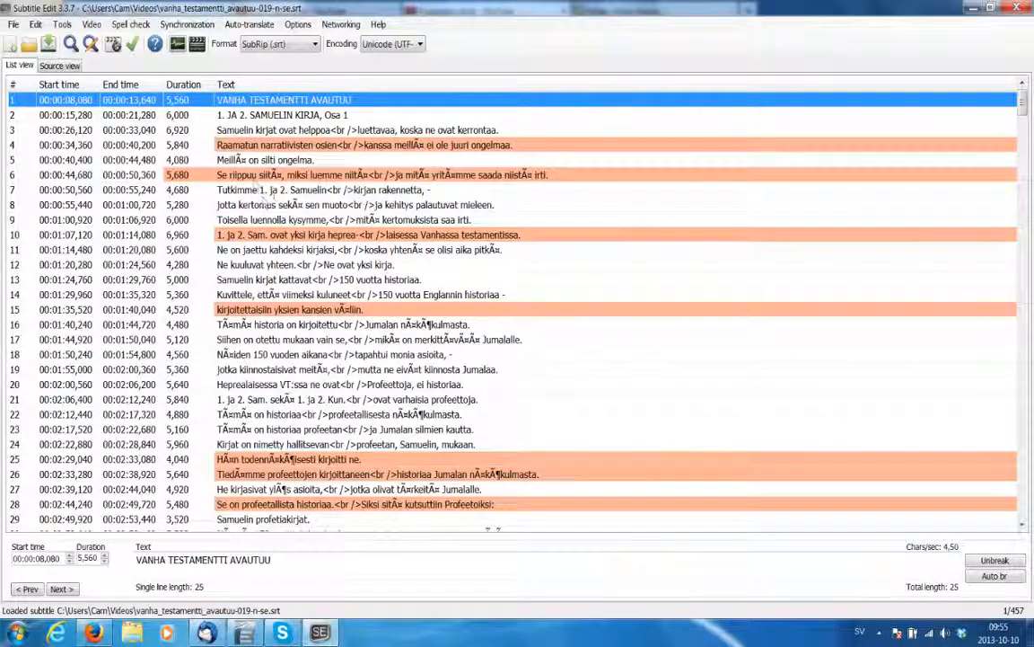
left_click(248, 173)
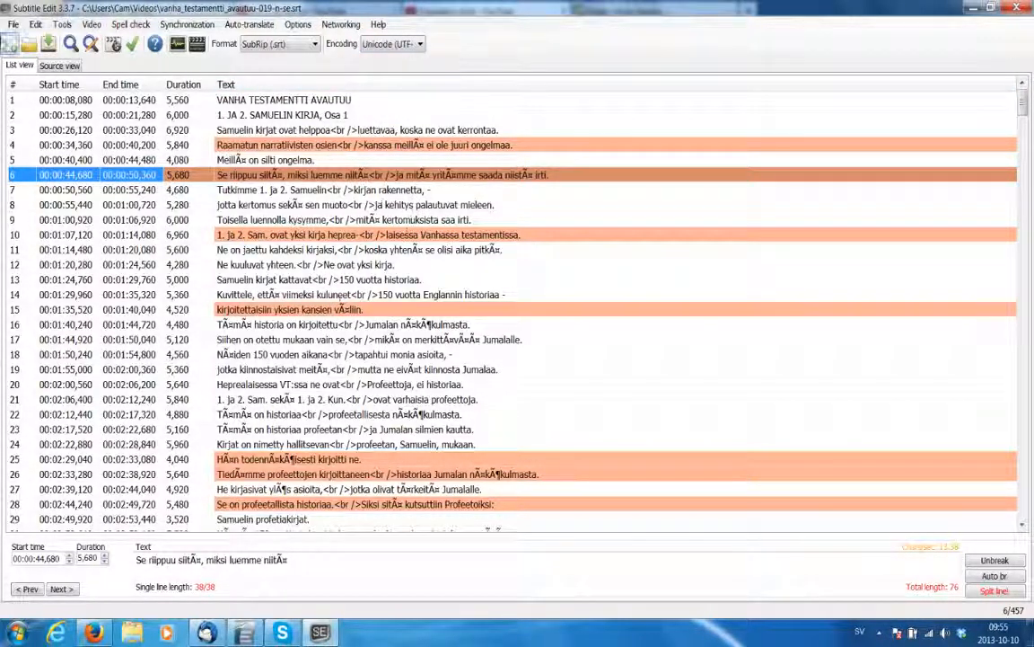
Close the loaded subtitles by starting a new empty subtitle project
left_click(13, 25)
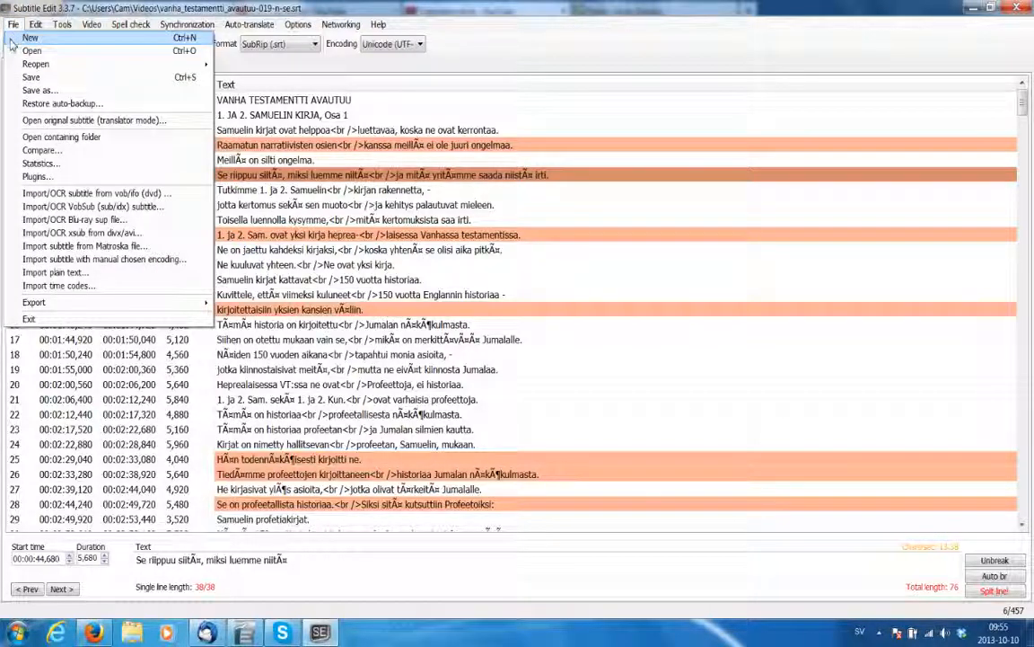
left_click(12, 40)
left_click(13, 24)
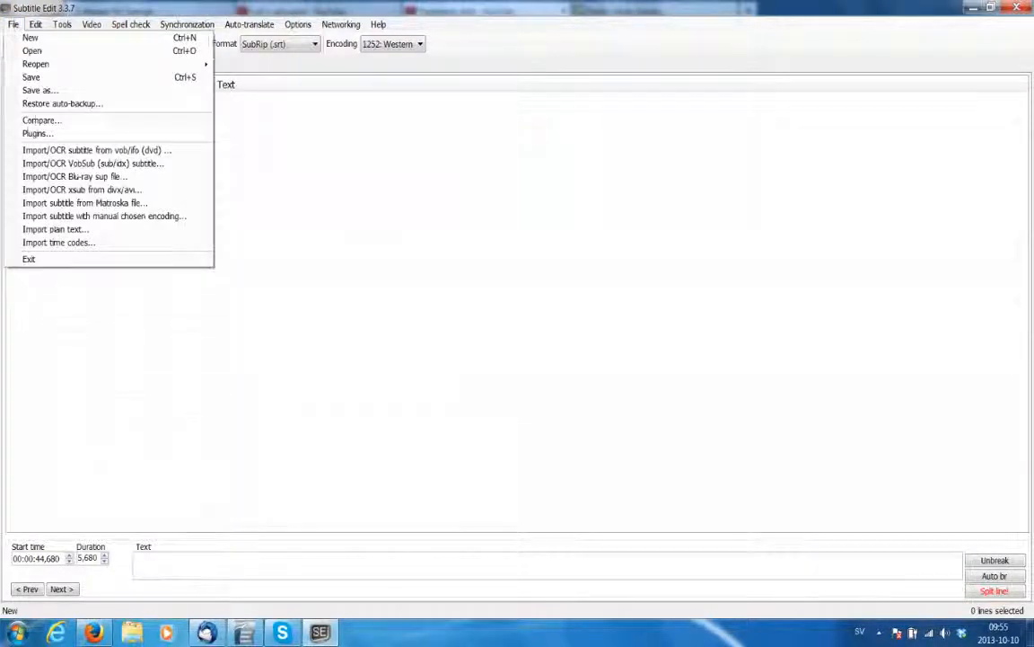
left_click(209, 5)
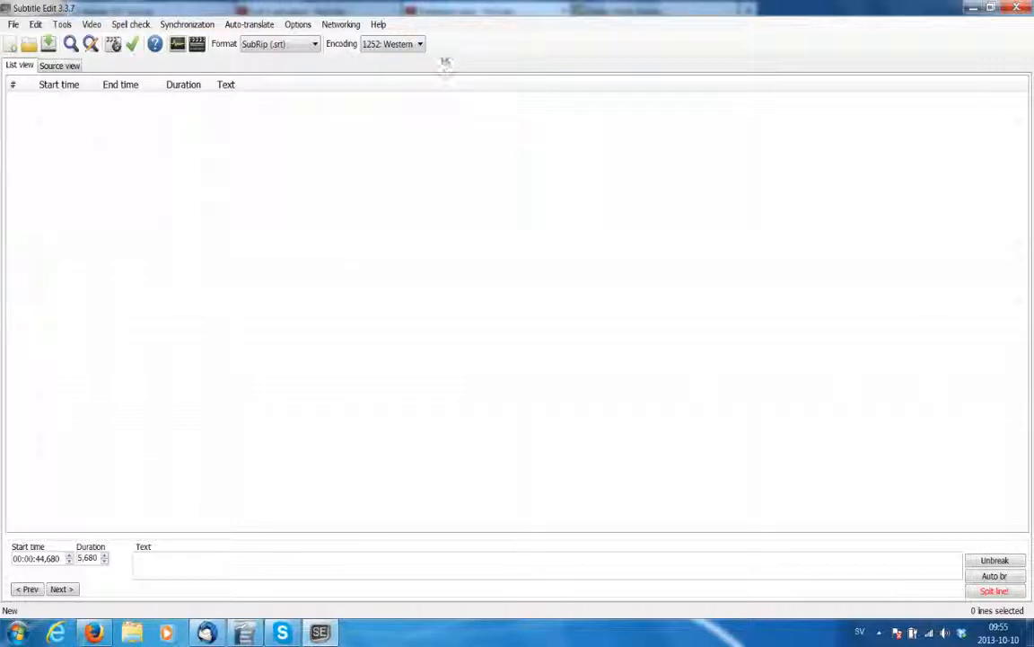
Load vanha_testamentti_avautuu-019-n-se.srt from the Videos library as the subtitle to work on
left_click(13, 25)
left_click(32, 51)
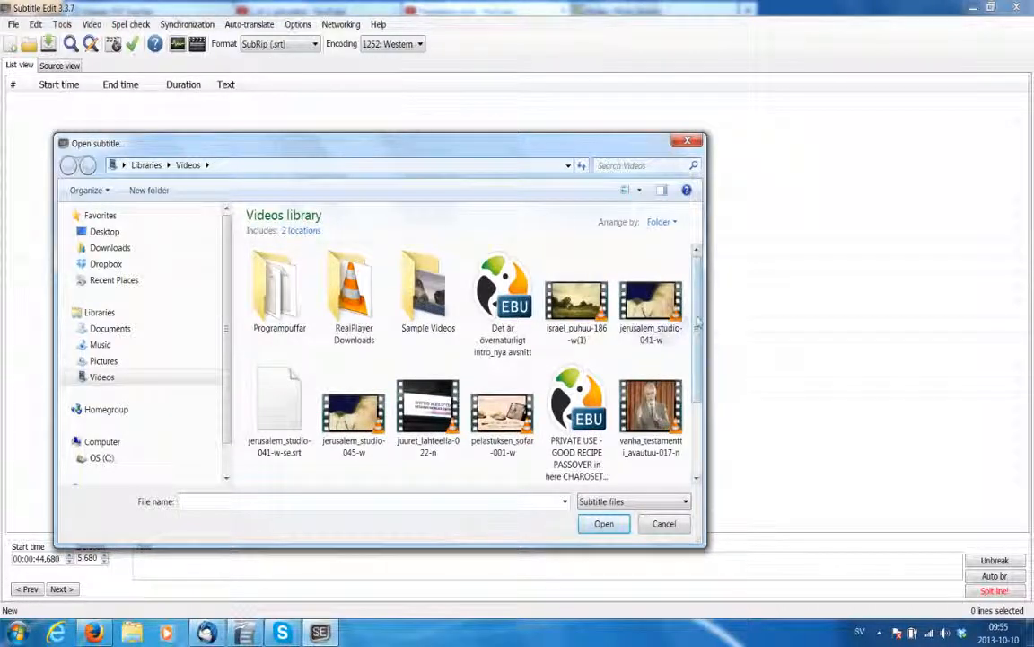
scroll(431, 377, "down", 2)
left_click(435, 421)
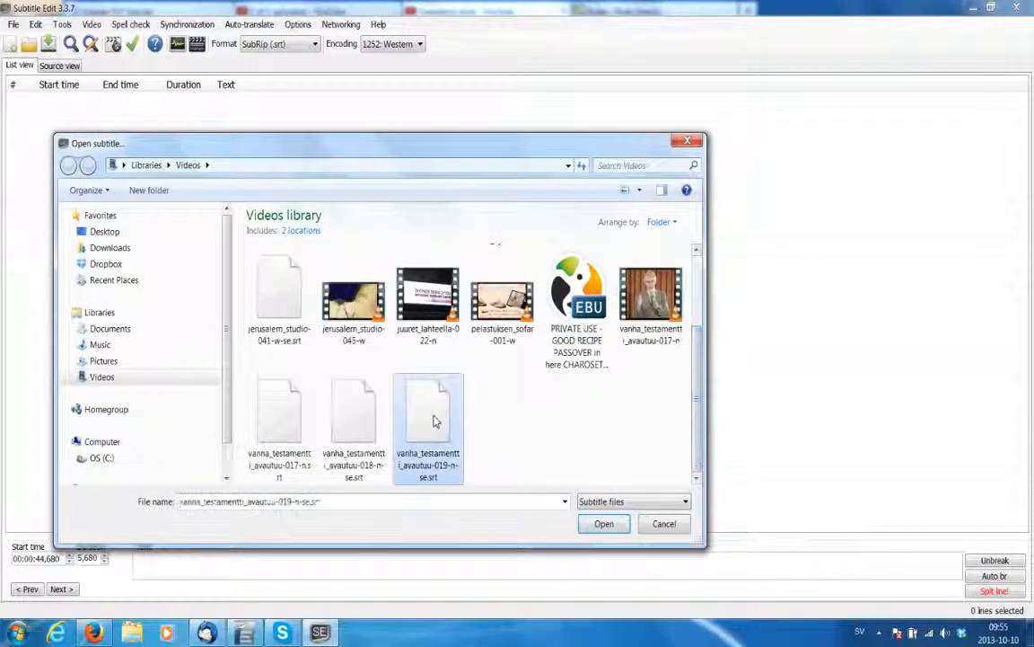
left_click(598, 524)
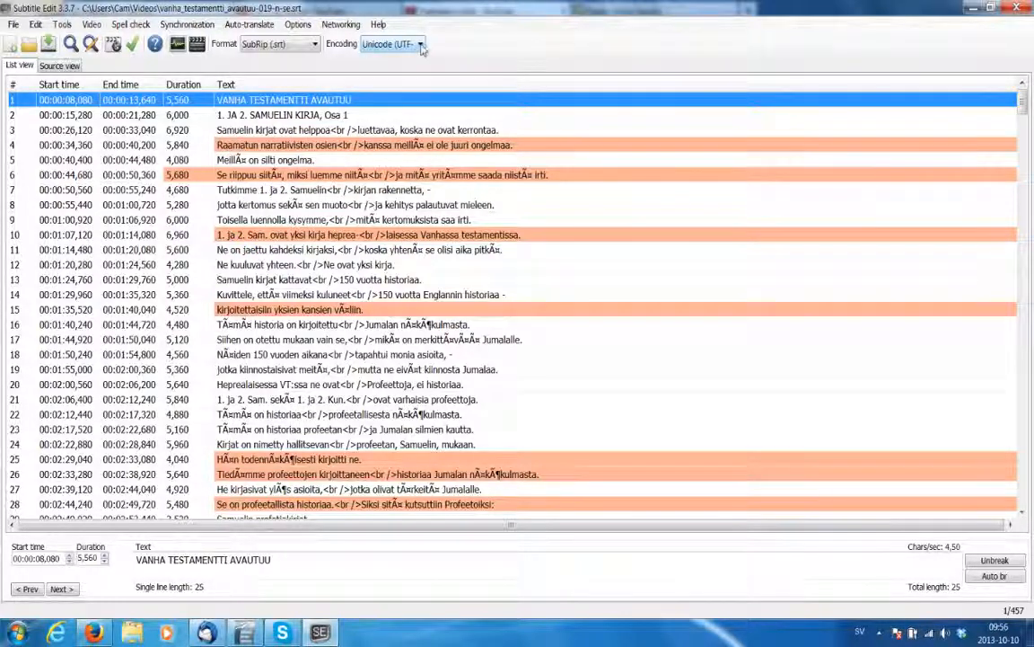
Set the subtitle encoding to 1252: Western European (Windows) and save the file
left_click(419, 47)
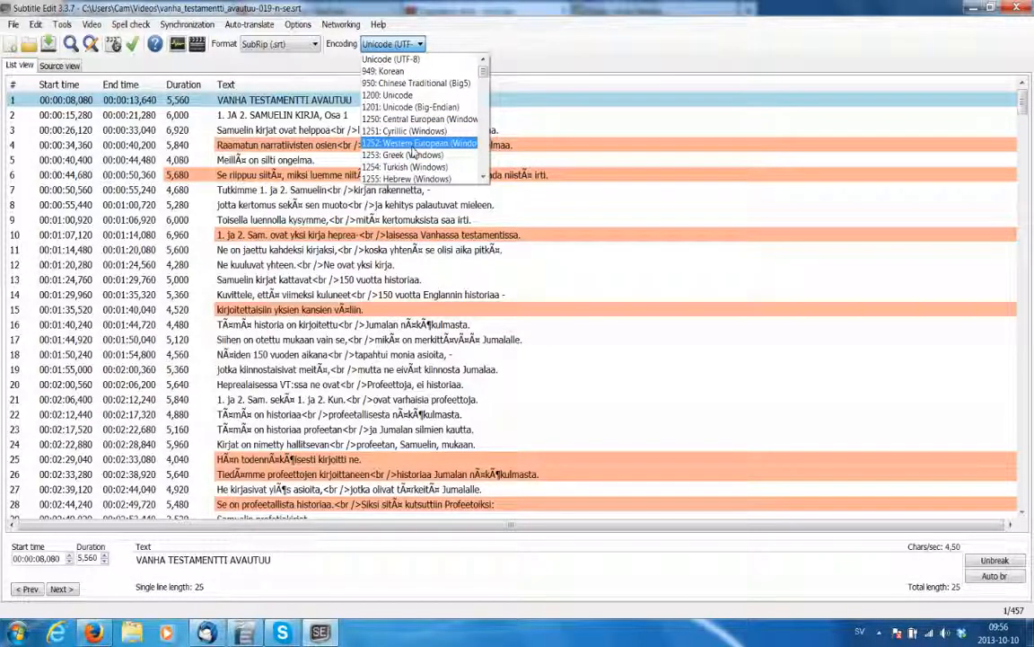
left_click(412, 145)
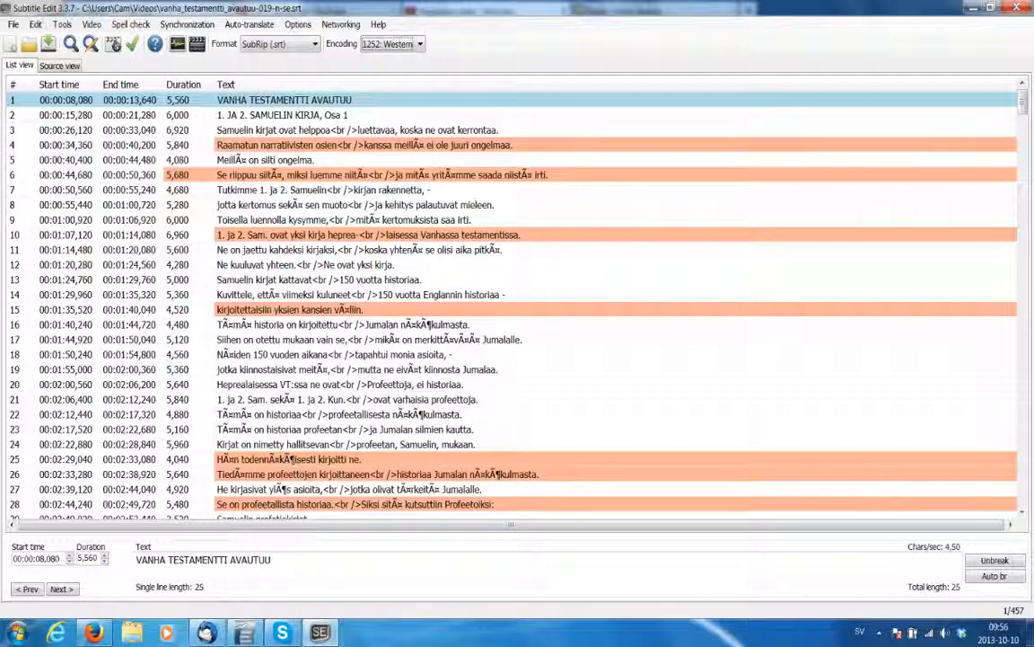
left_click(10, 24)
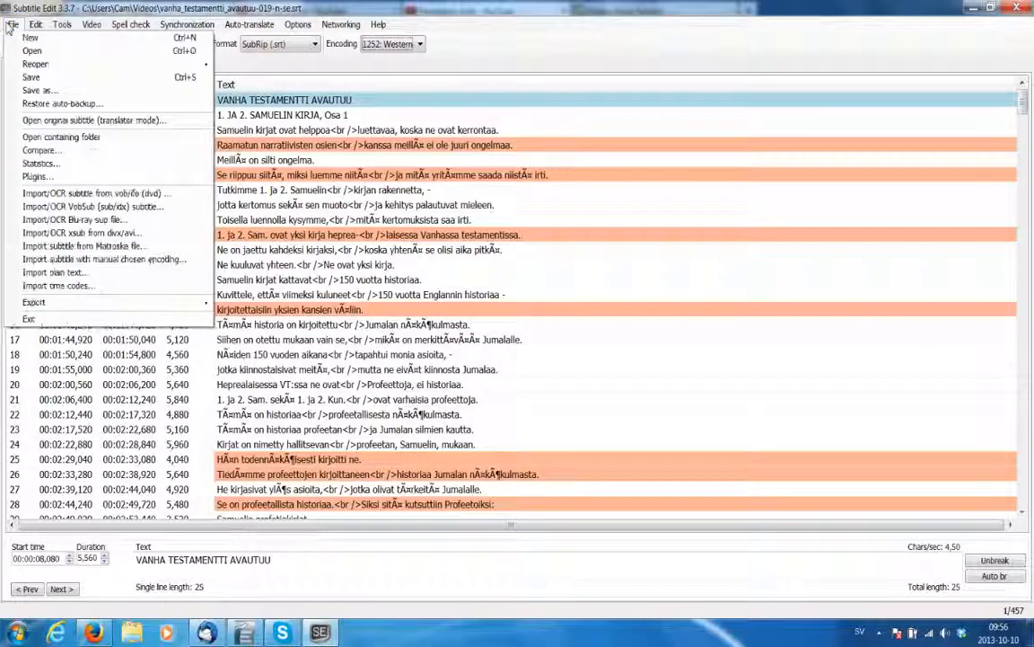
left_click(30, 78)
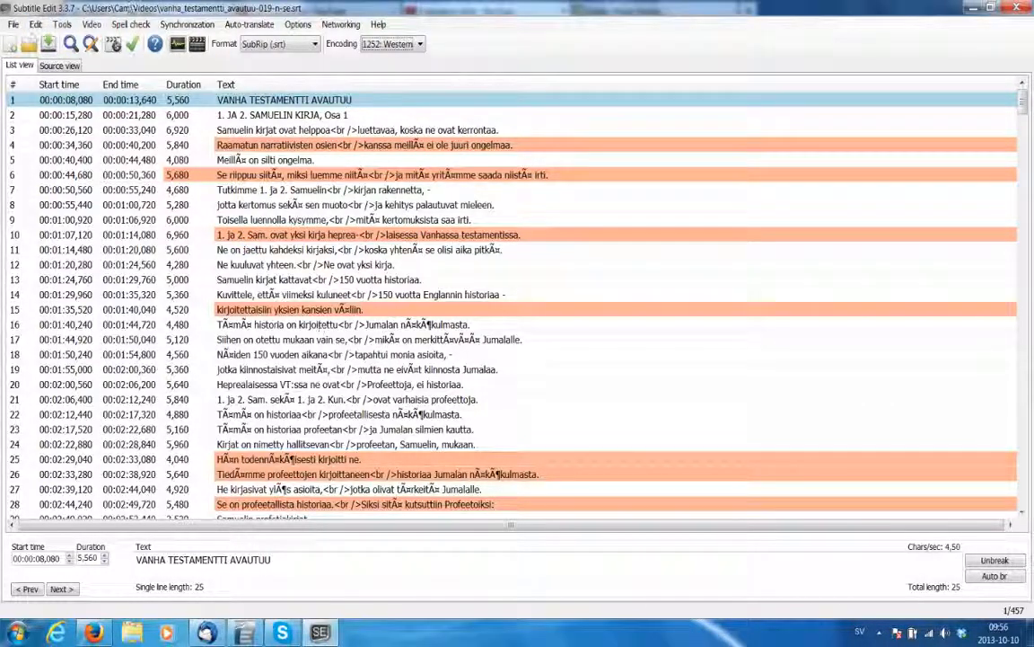
Make a new empty translation from the current subtitle, with the original text kept alongside
left_click(34, 26)
mouse_move(61, 26)
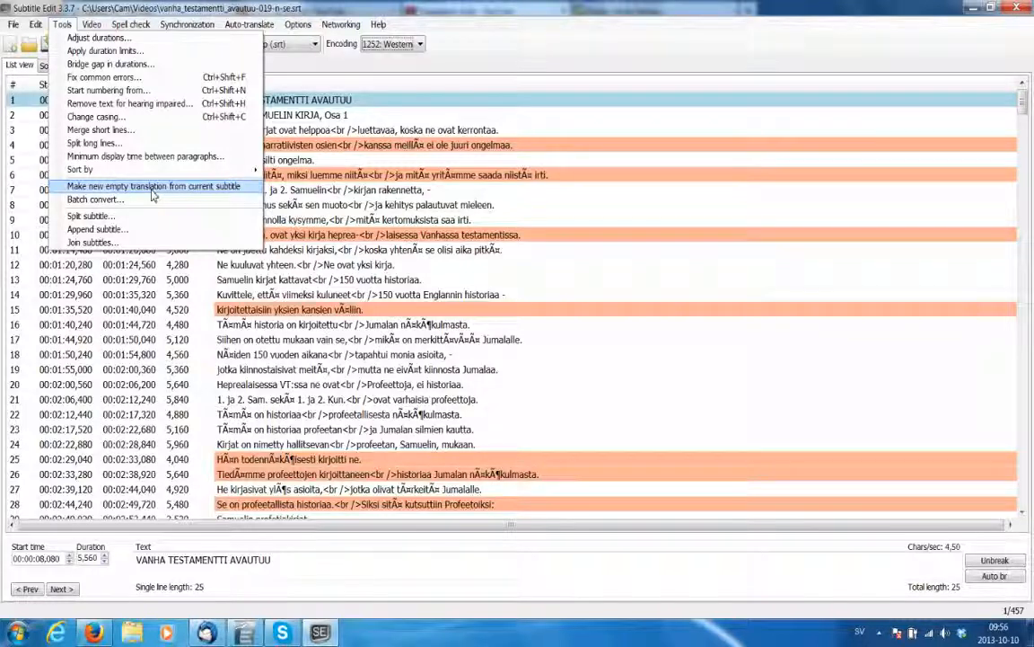
left_click(200, 194)
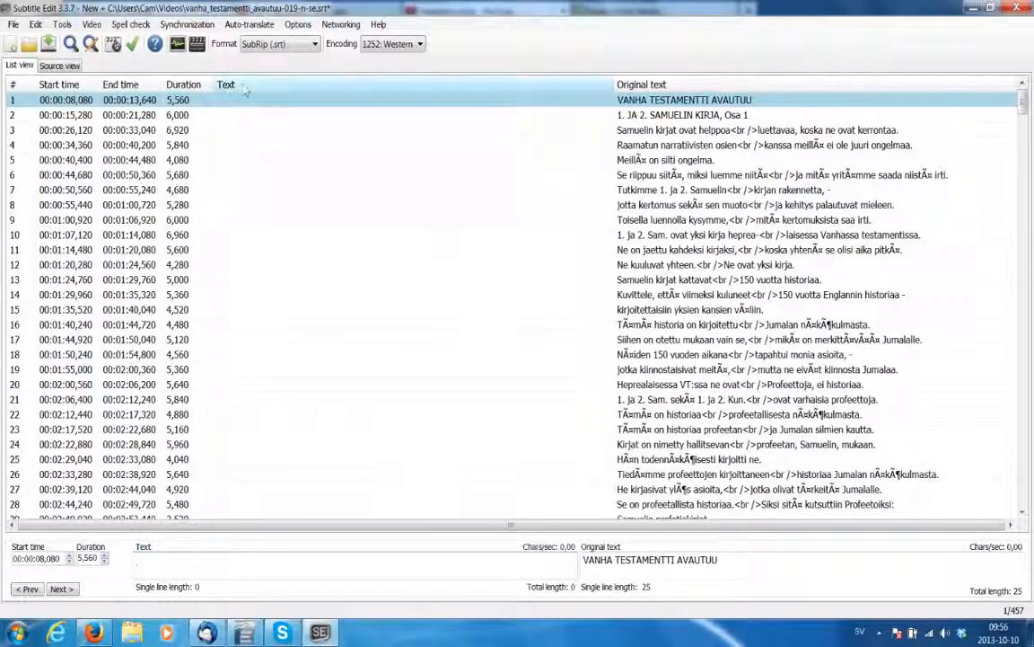
left_click(215, 159)
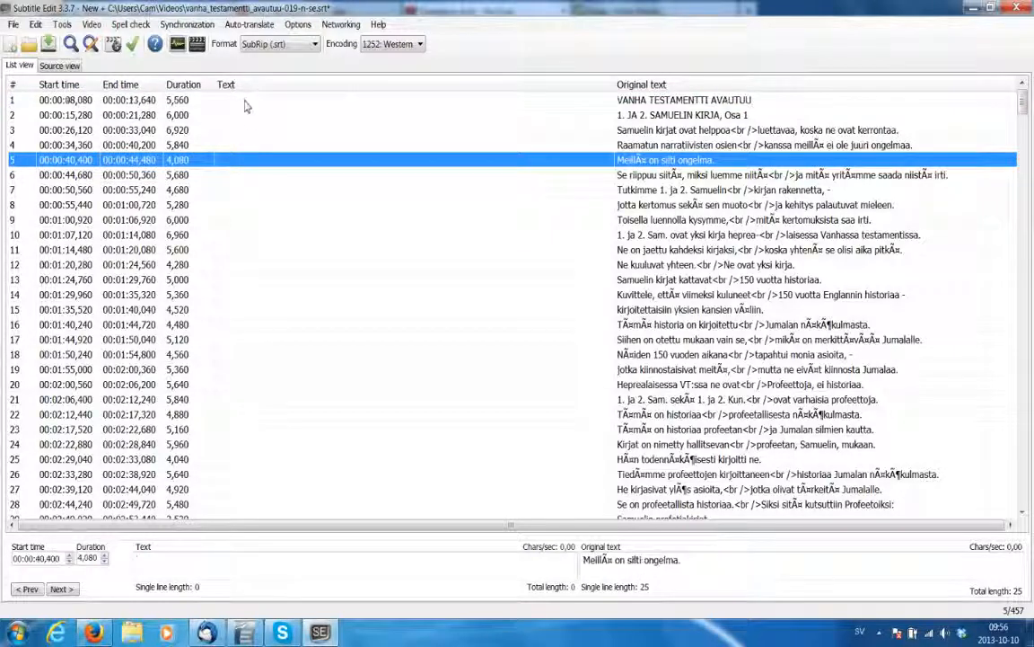
left_click(244, 219)
left_click(286, 309)
left_click(266, 188)
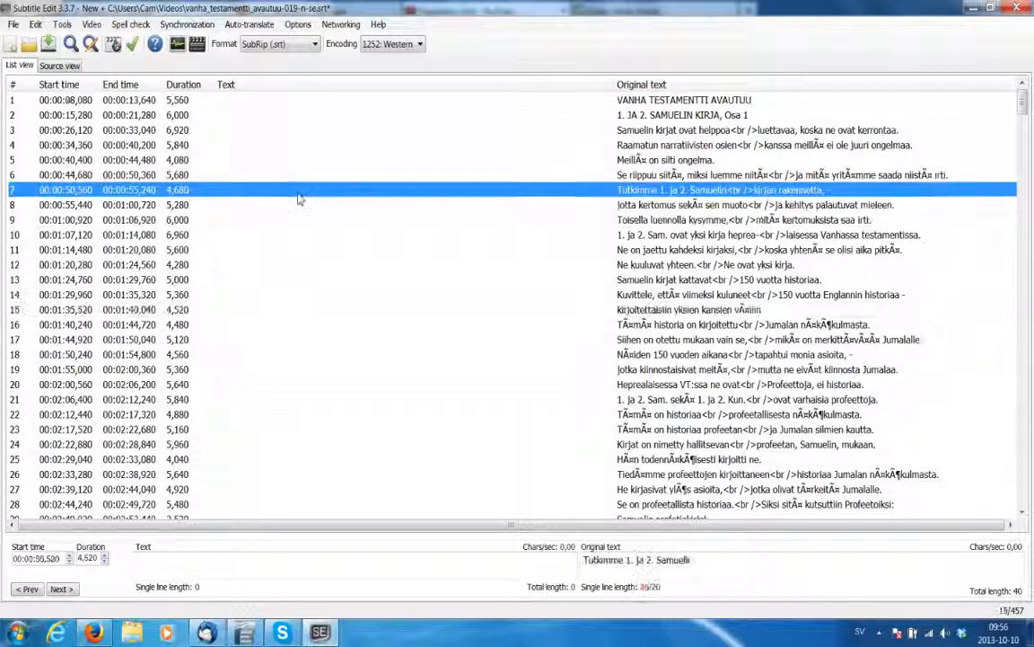
left_click(259, 143)
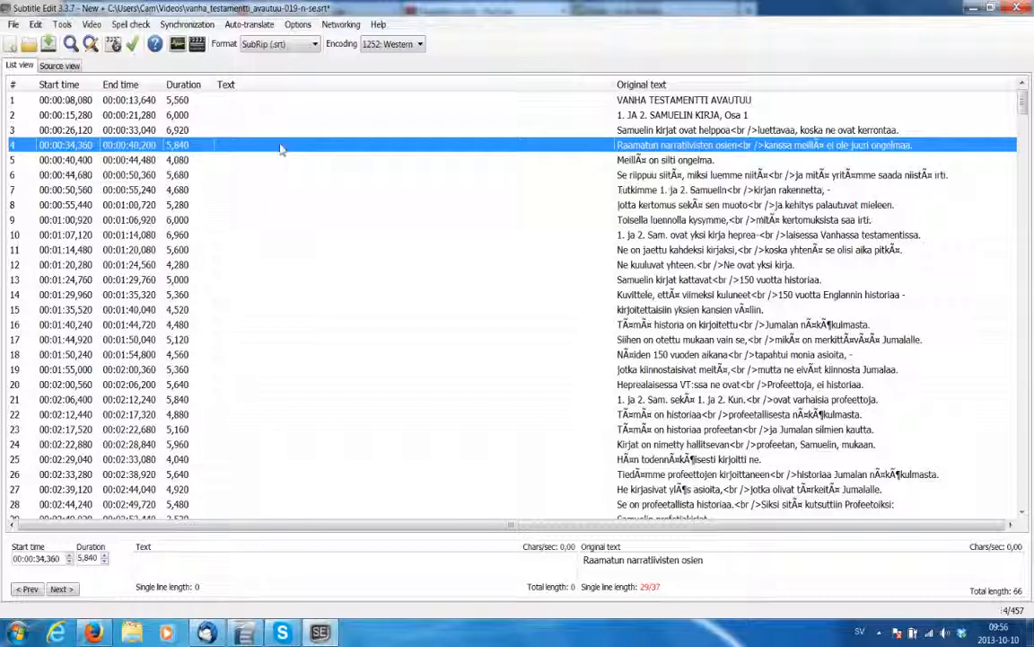
left_click(293, 221)
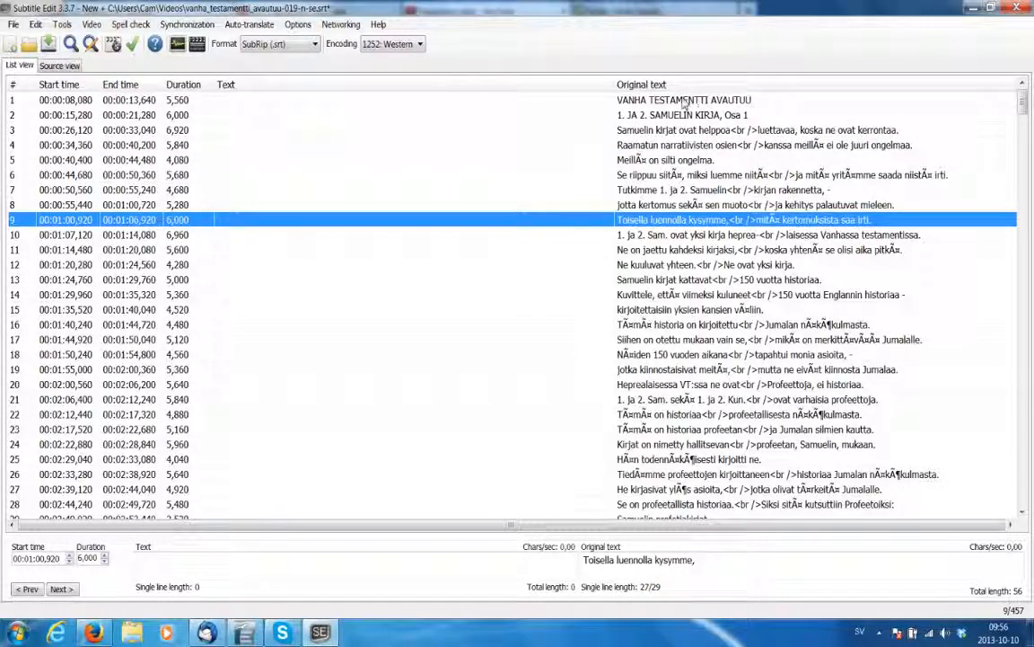
Enter "THE OLD TESTAMENT" as the translated text of subtitle line 1
left_click(280, 101)
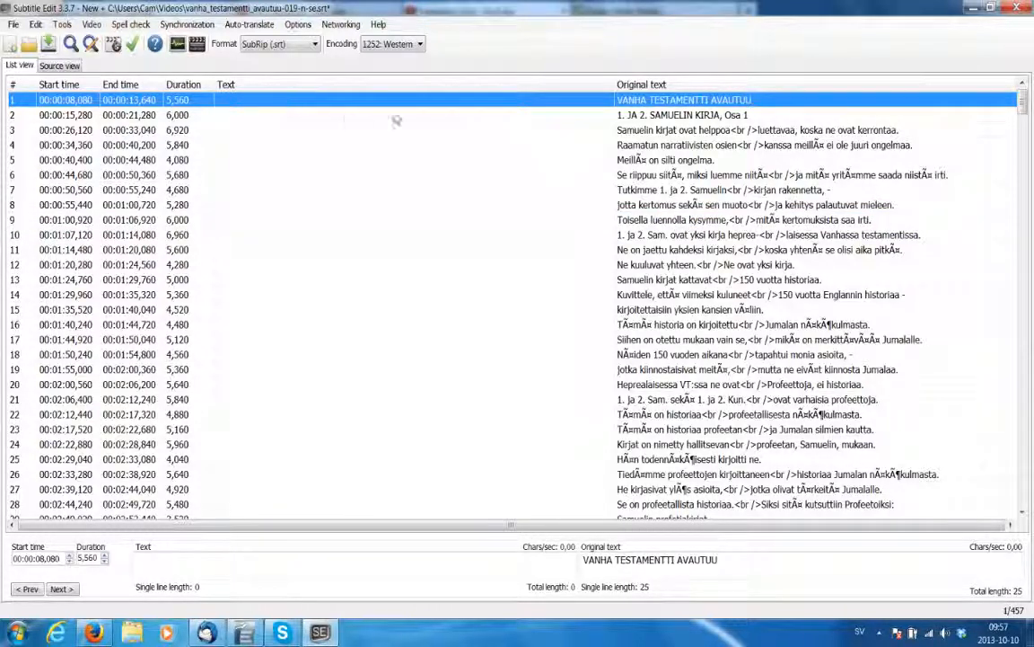
left_click(169, 563)
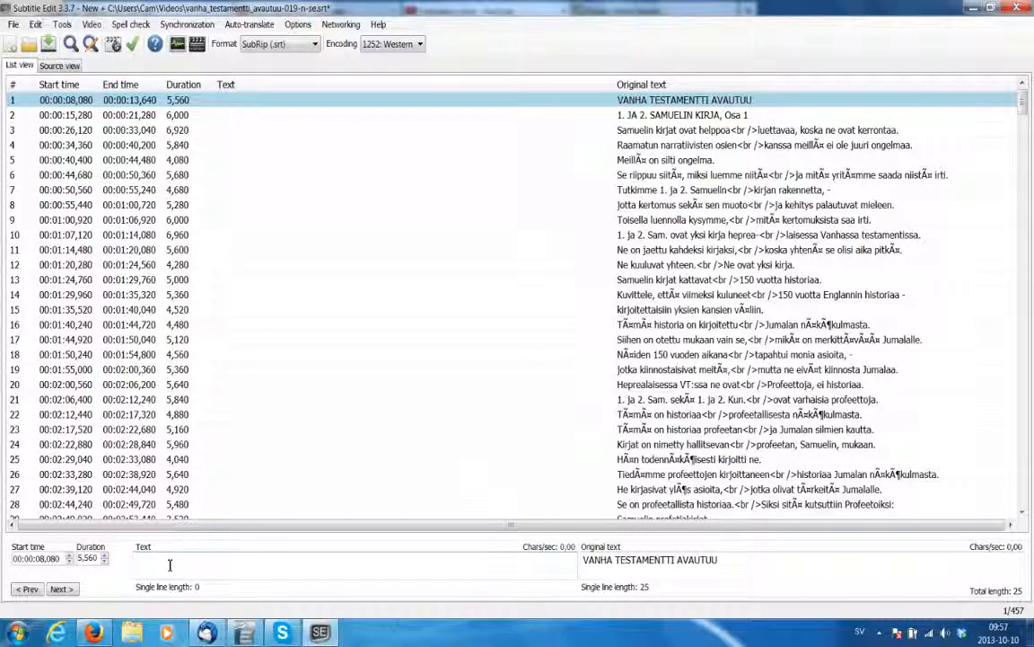
type("The Olkd")
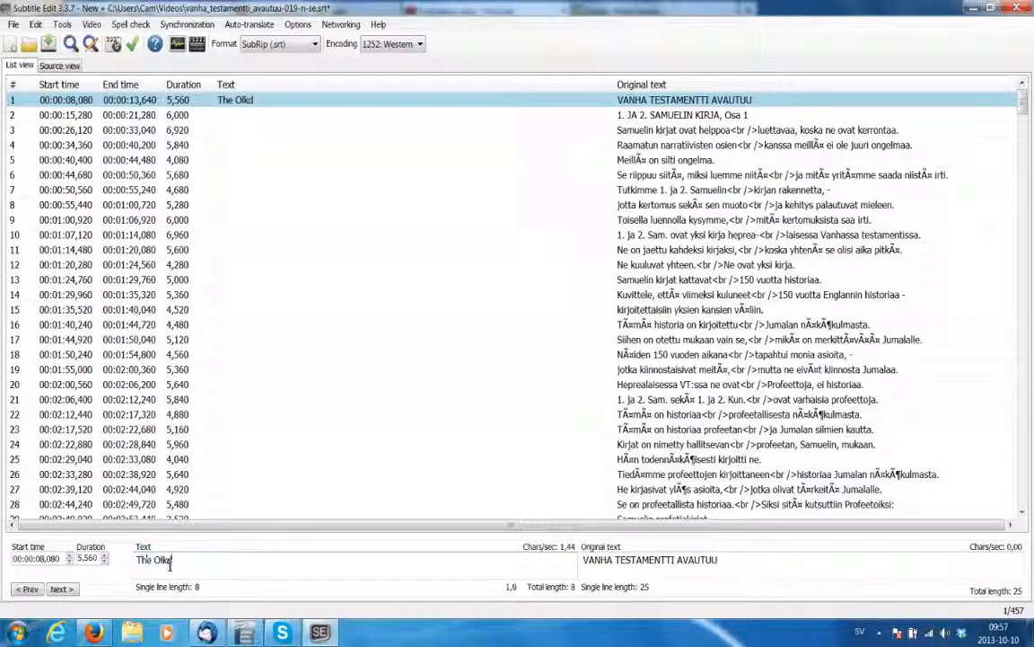
key("ctrl+a")
key("BackSpace")
key("Caps_Lock")
type("THE OLD TEST")
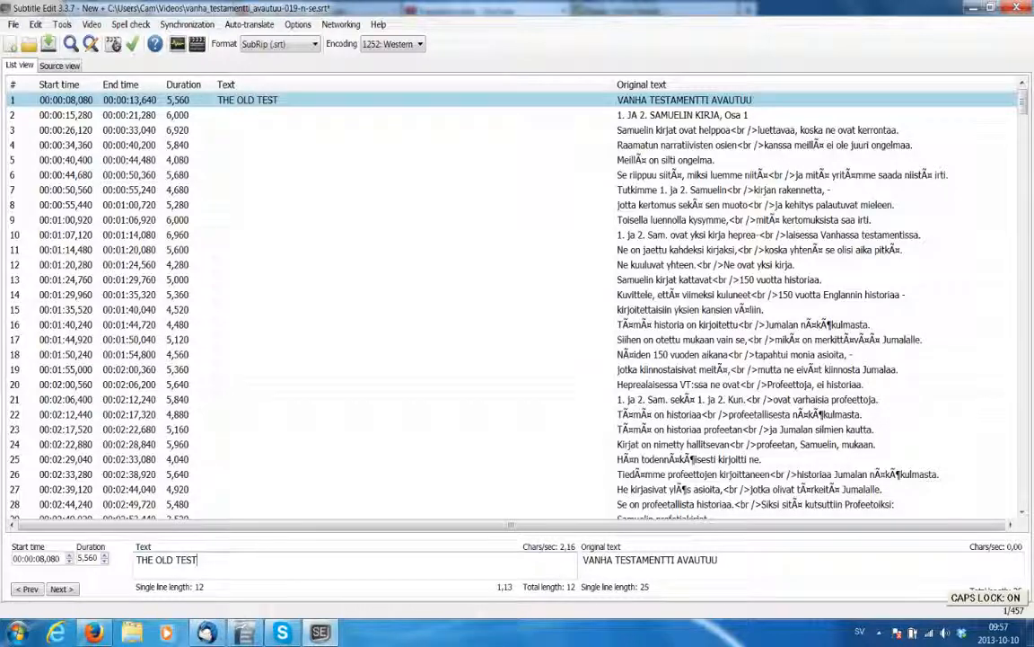
type("AMENT")
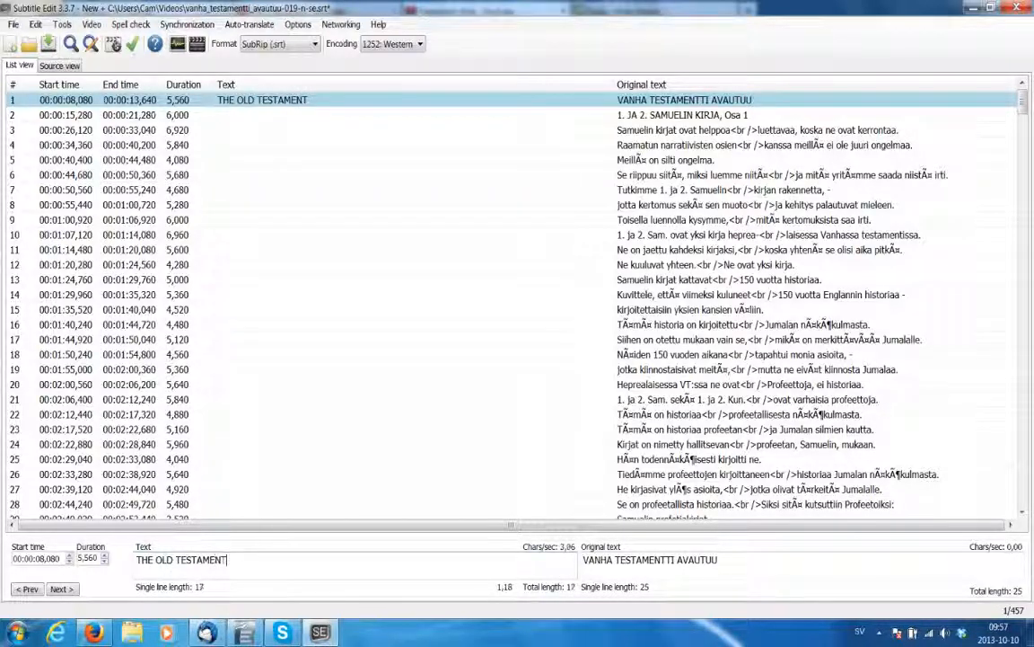
left_click(261, 119)
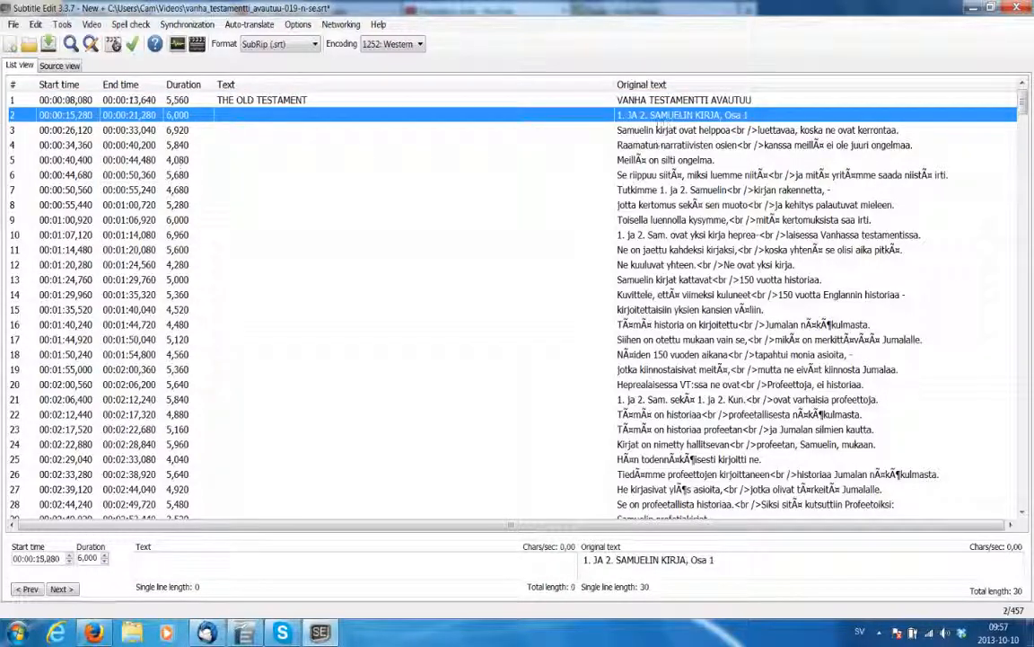
left_click(422, 129)
left_click(377, 145)
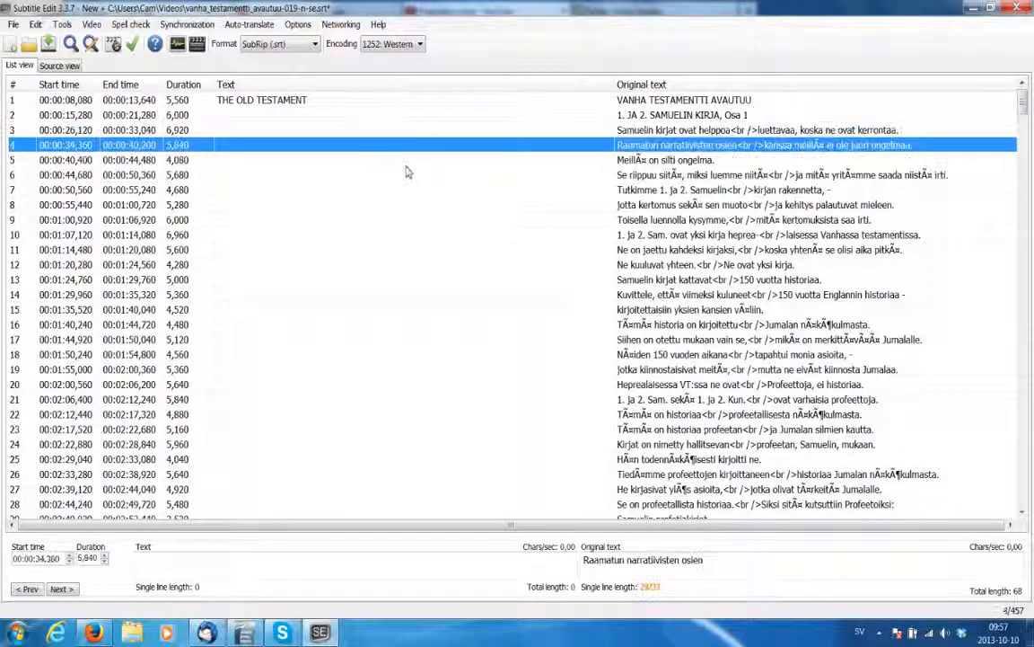
left_click(378, 162)
left_click(350, 174)
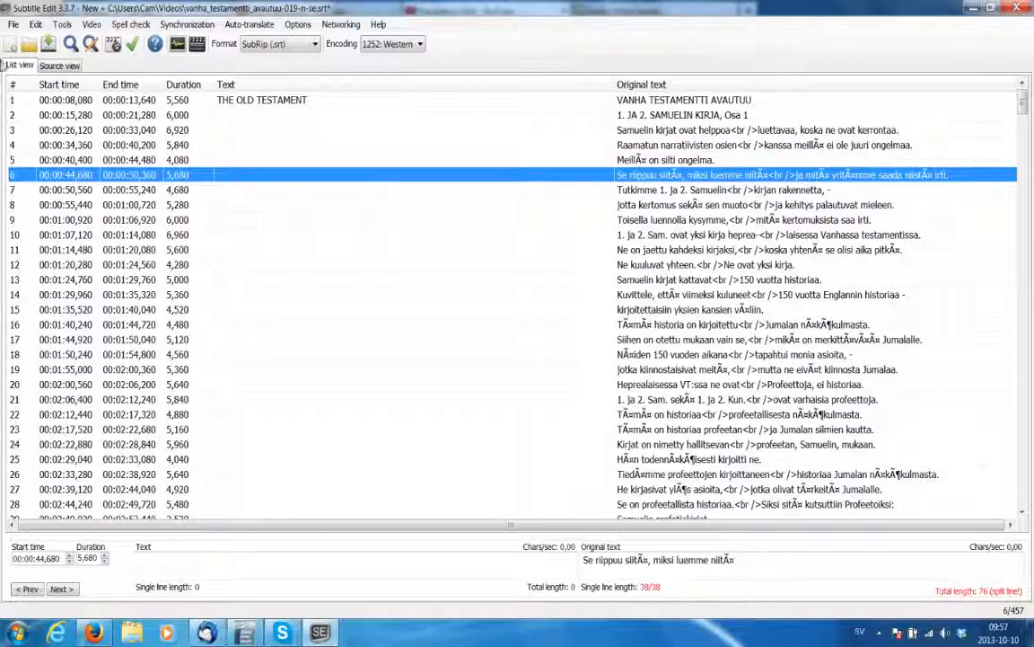
left_click(13, 25)
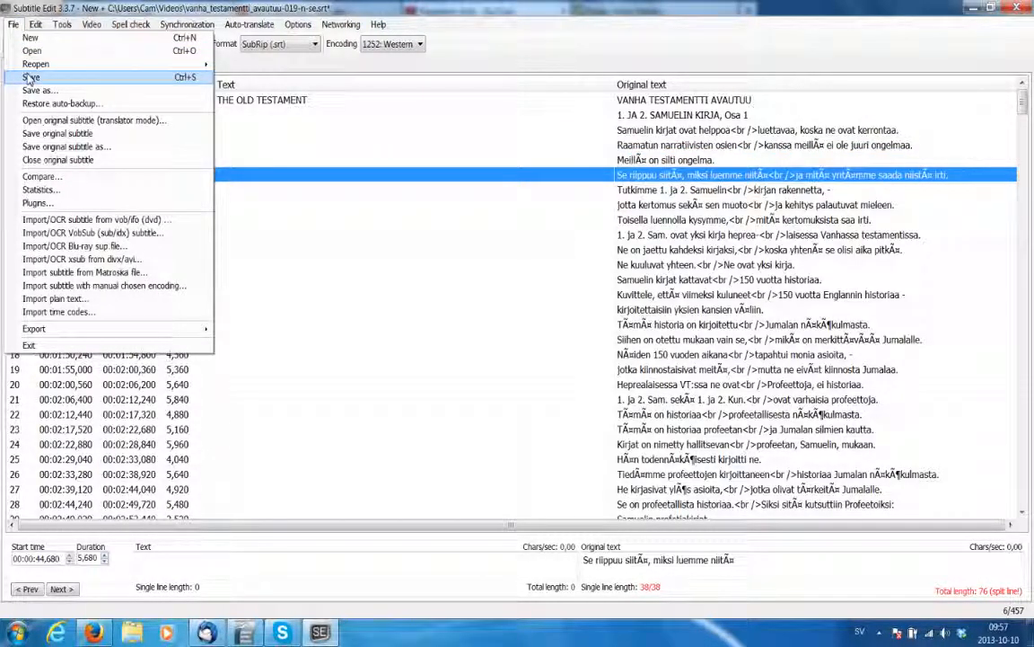
left_click(30, 77)
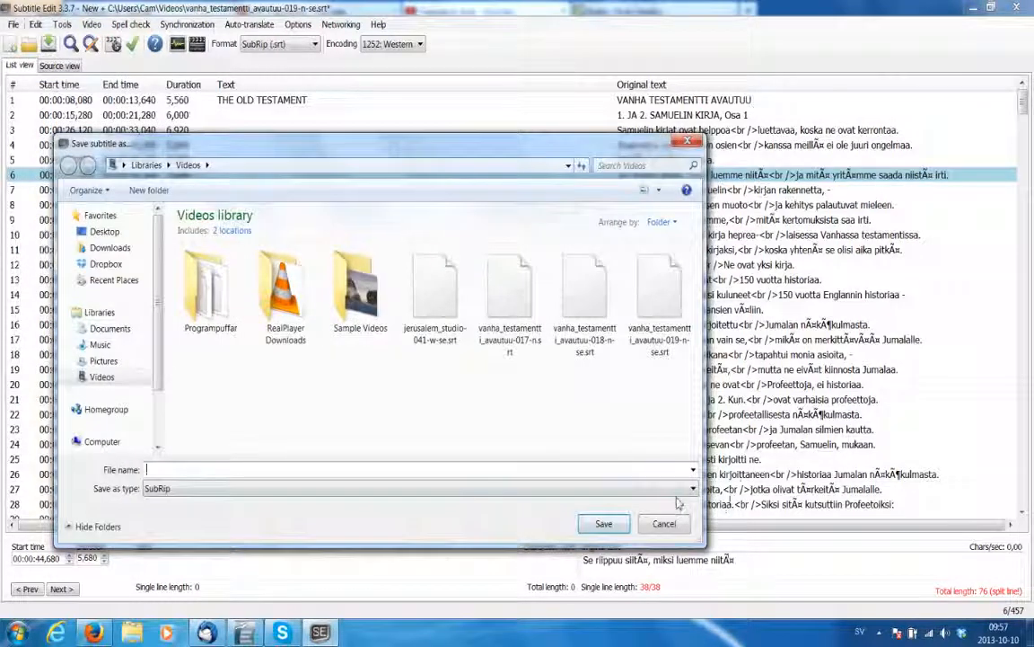
left_click(664, 523)
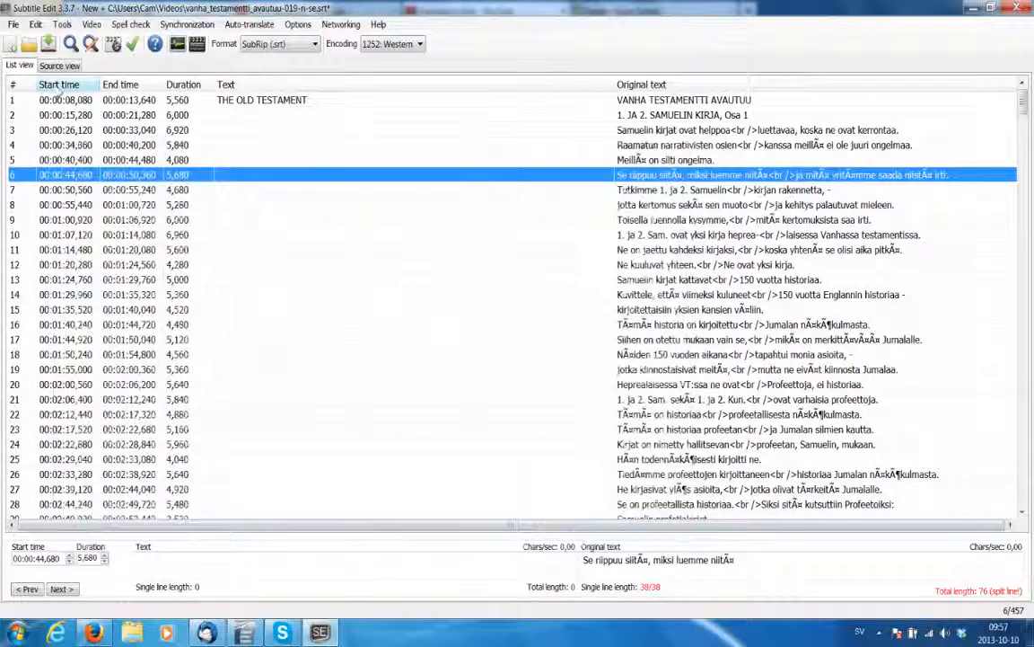
Save the translation as vanha_testamentti_avautuu-019-n-se.srt in the Videos library, replacing the existing file
left_click(14, 24)
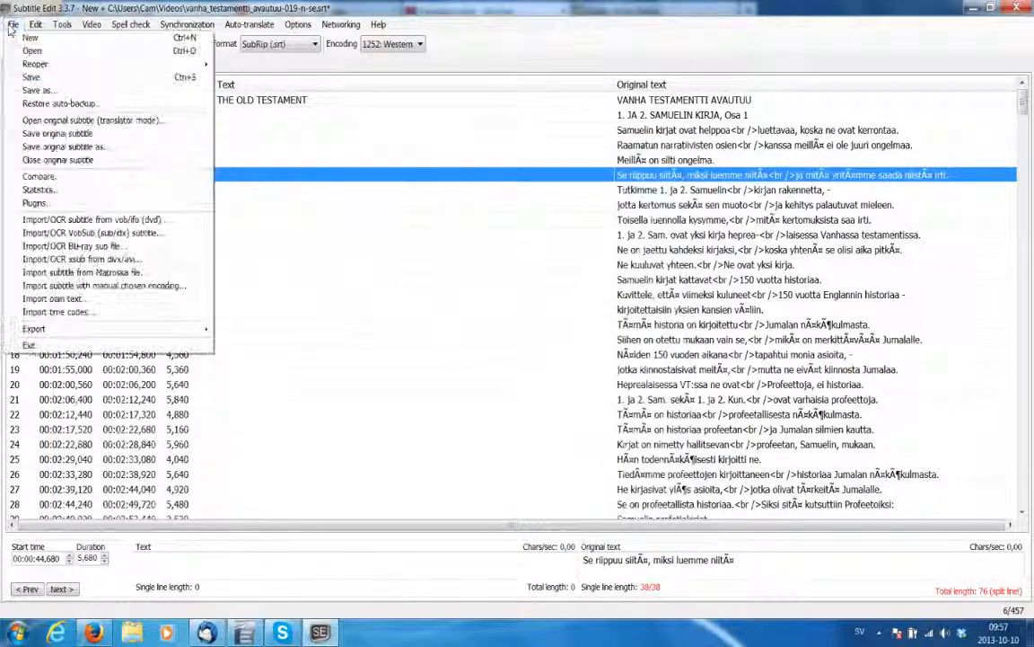
left_click(27, 79)
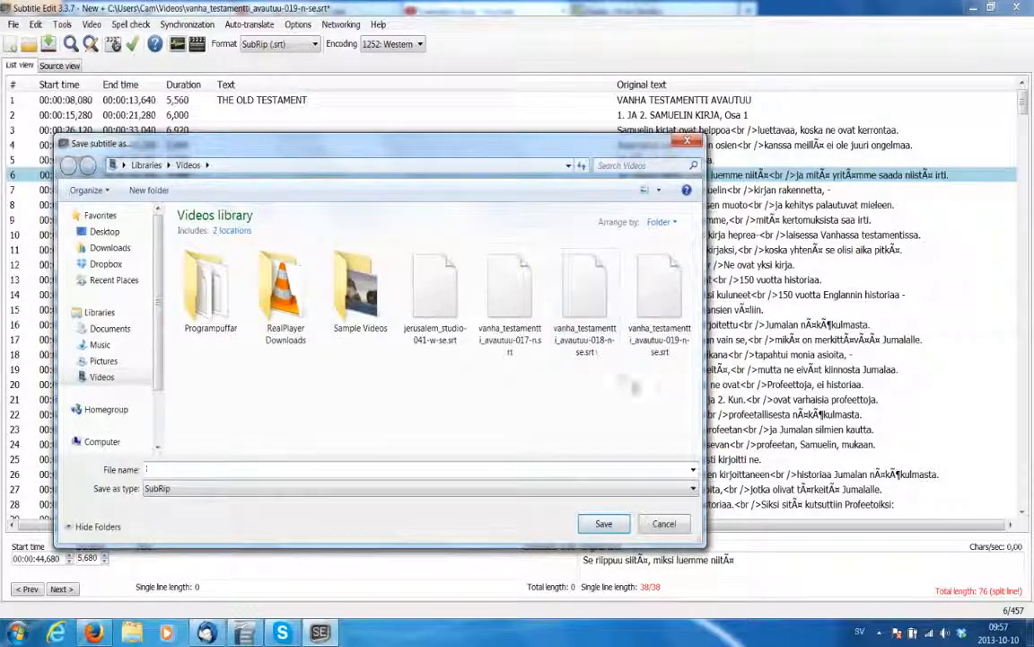
left_click(660, 292)
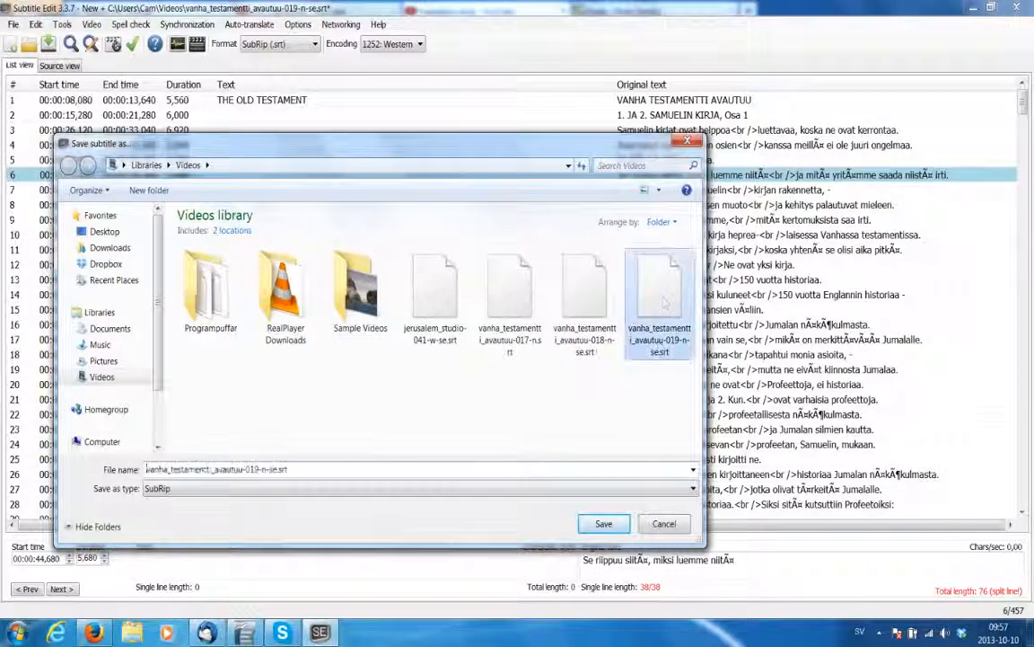
double_click(271, 469)
left_click(304, 468)
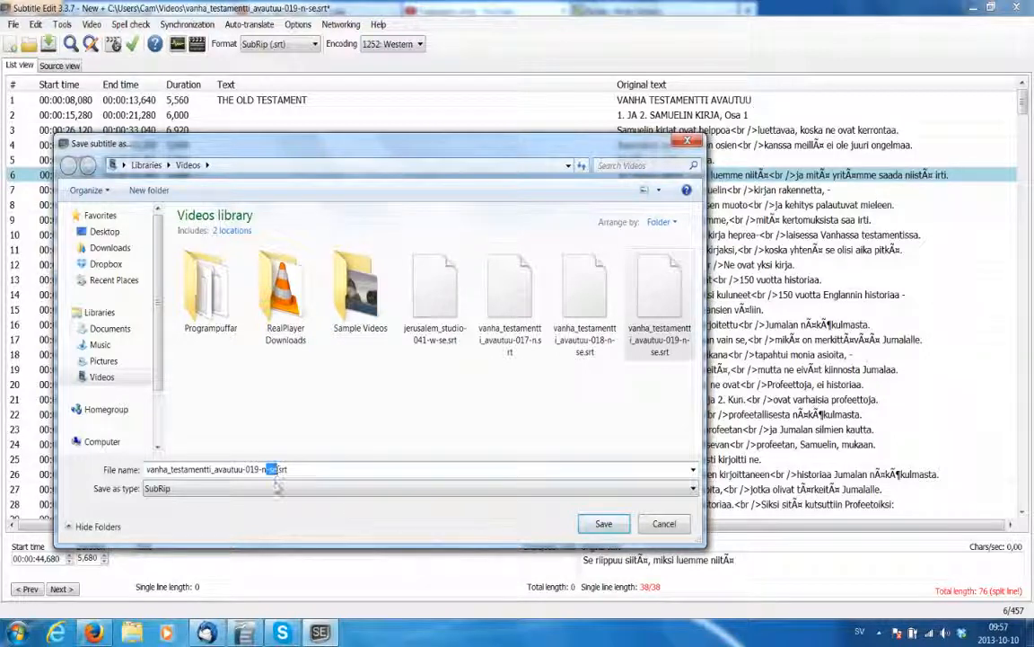
left_click(342, 474)
double_click(272, 468)
left_click(604, 524)
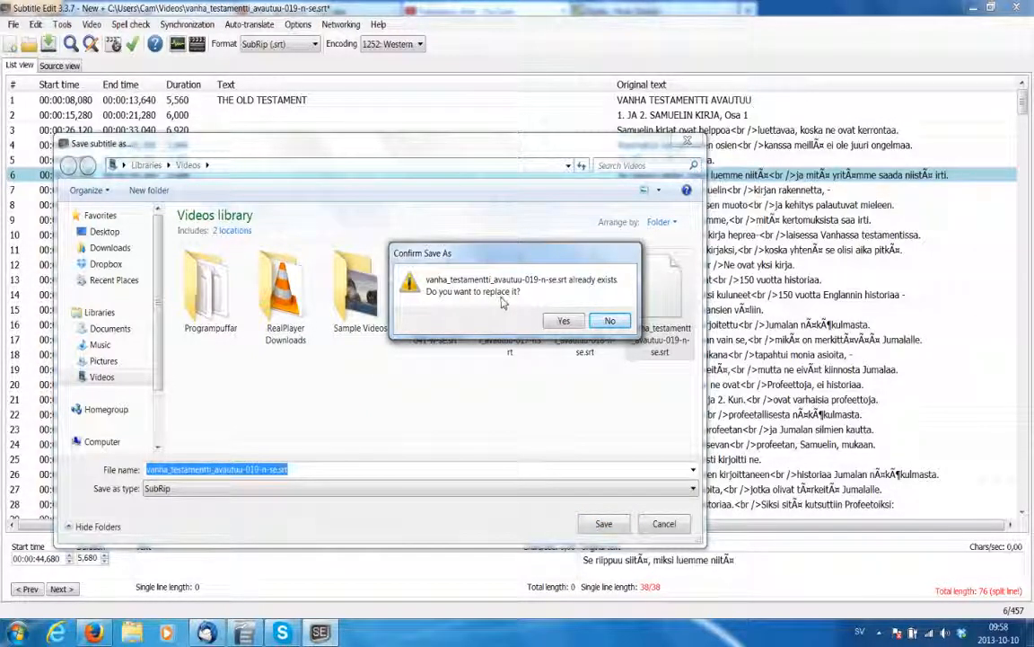
left_click(564, 322)
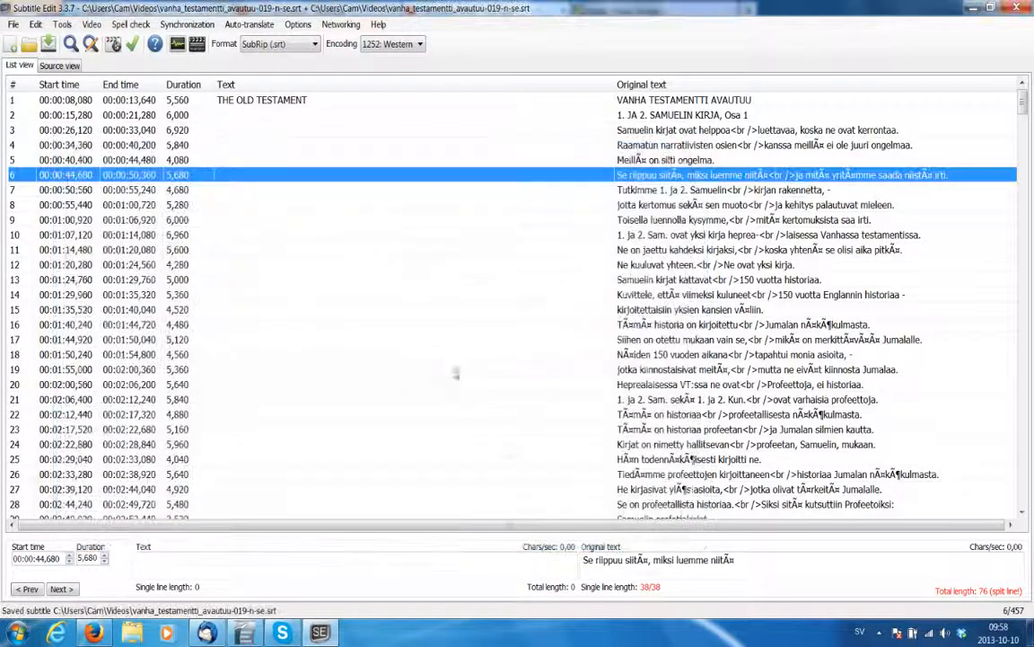
Examine the translation cells, original text and timing of subtitle lines 2 to 5, dismissing the Windows color scheme prompt
left_click(260, 117)
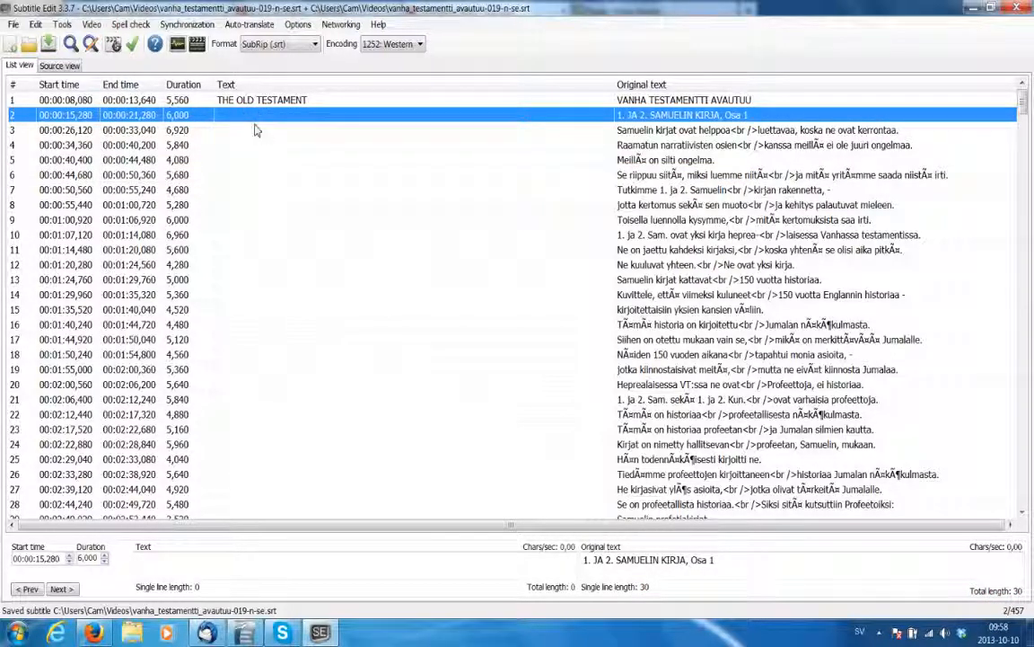
mouse_move(1023, 104)
left_mouse_down()
mouse_move(1026, 155)
mouse_move(1021, 93)
left_mouse_up()
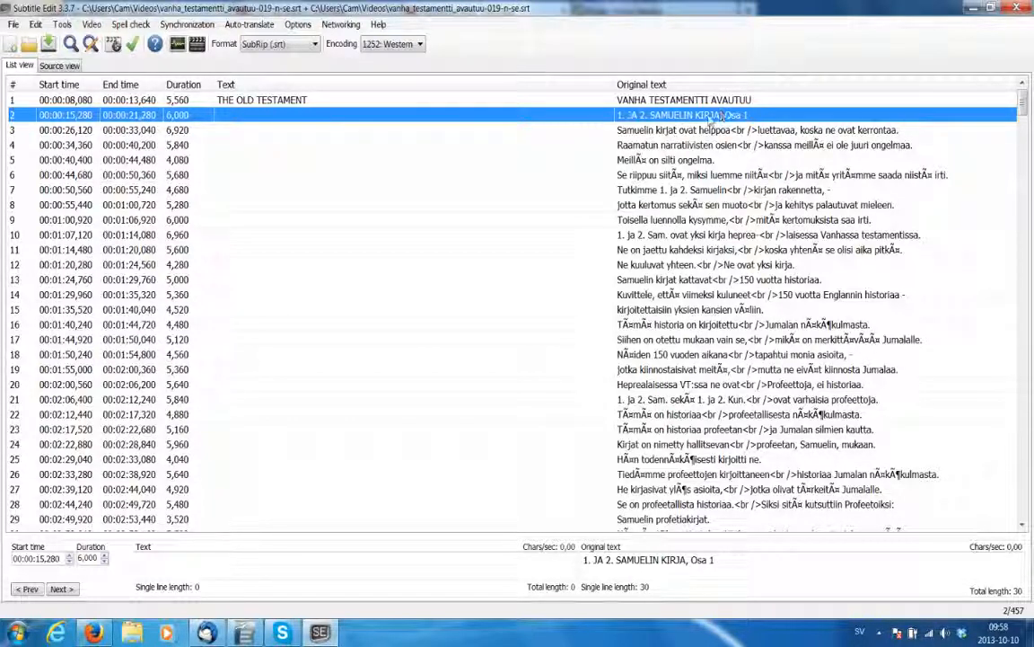
left_click(634, 130)
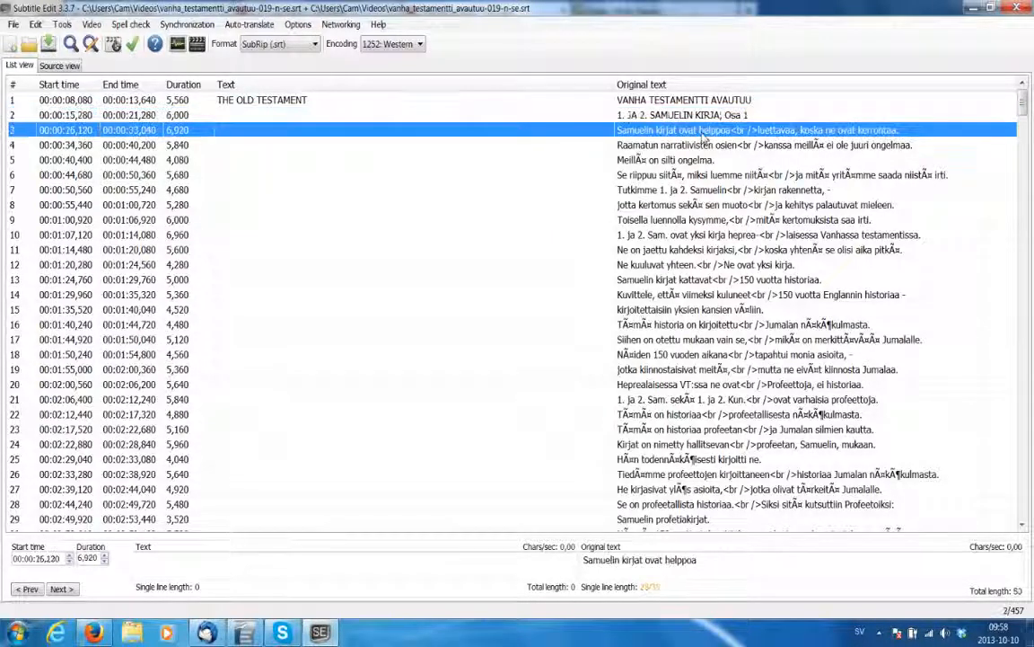
left_click(702, 149)
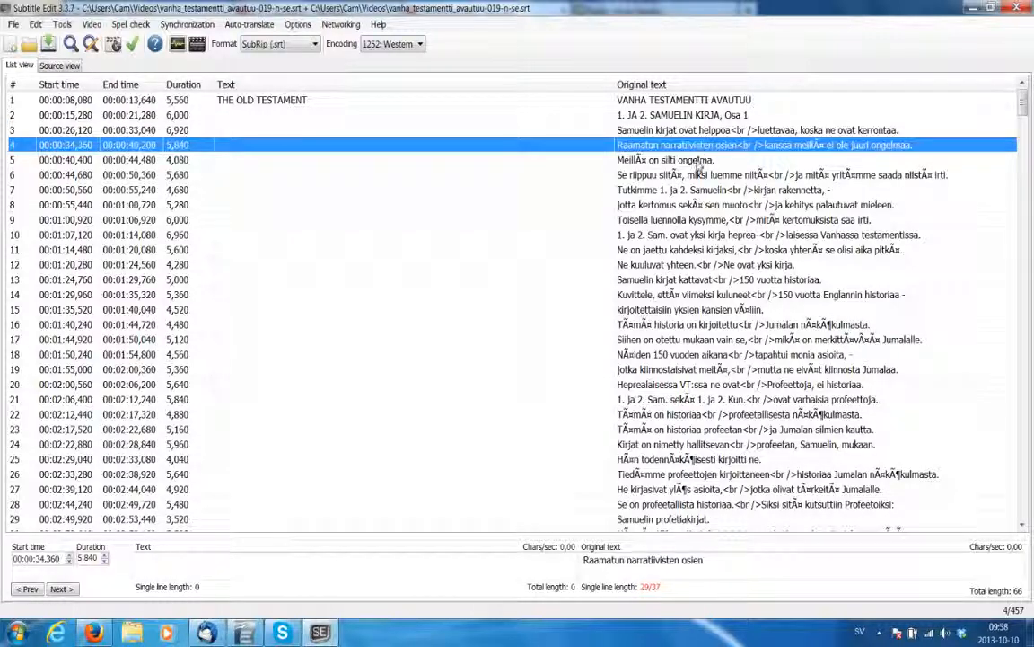
left_click(699, 162)
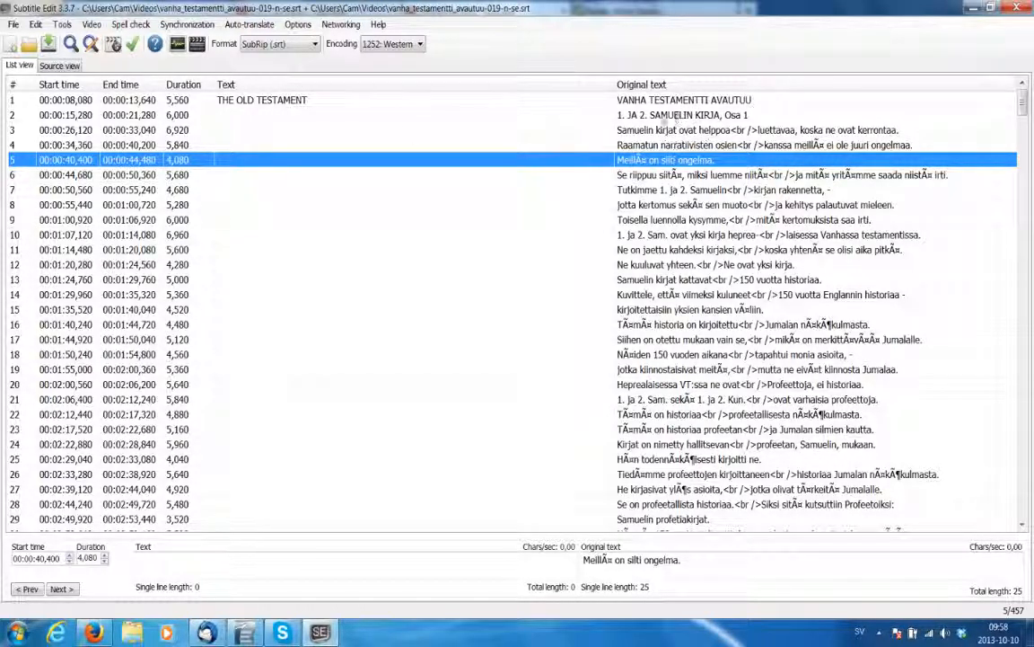
left_click(271, 117)
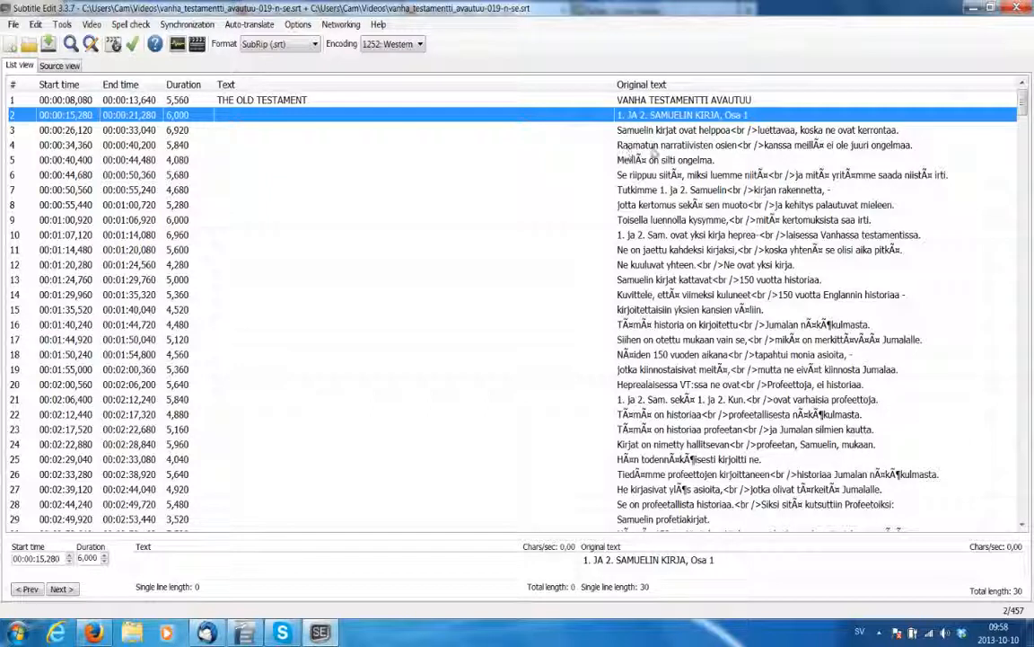
left_click(686, 147)
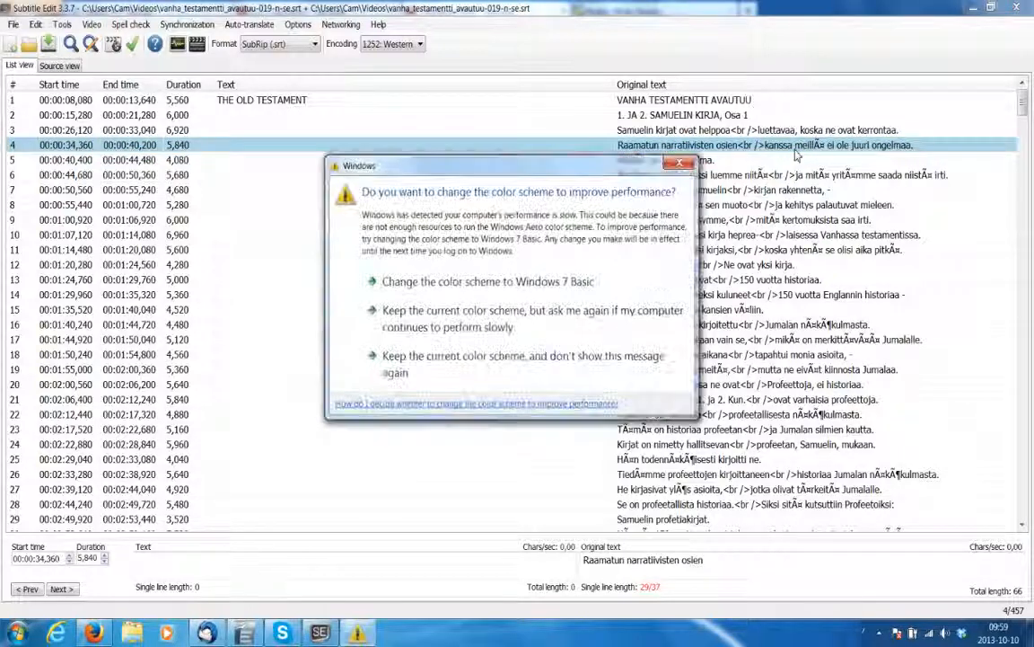
left_click(674, 164)
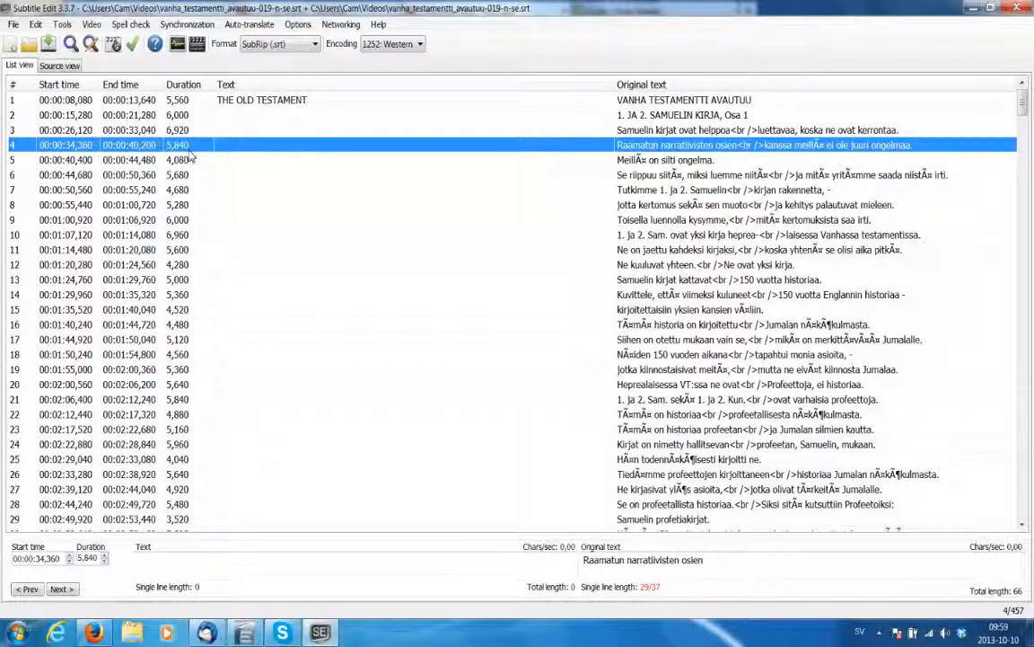
left_click(105, 562)
left_click(105, 554)
left_click(280, 145)
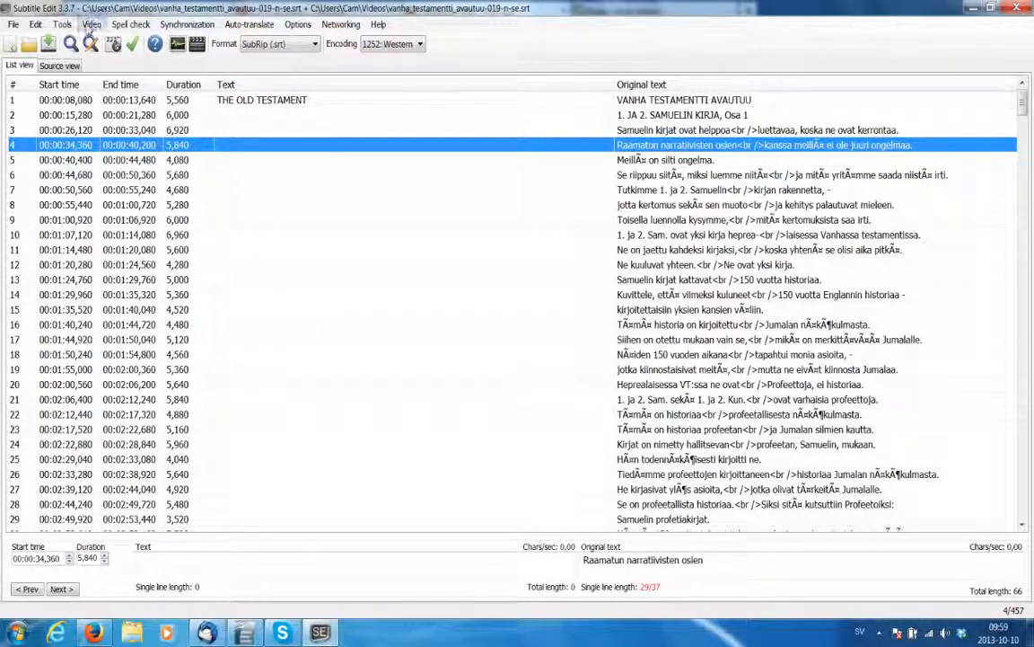
Show the video player and the waveform area alongside the subtitle list
left_click(91, 25)
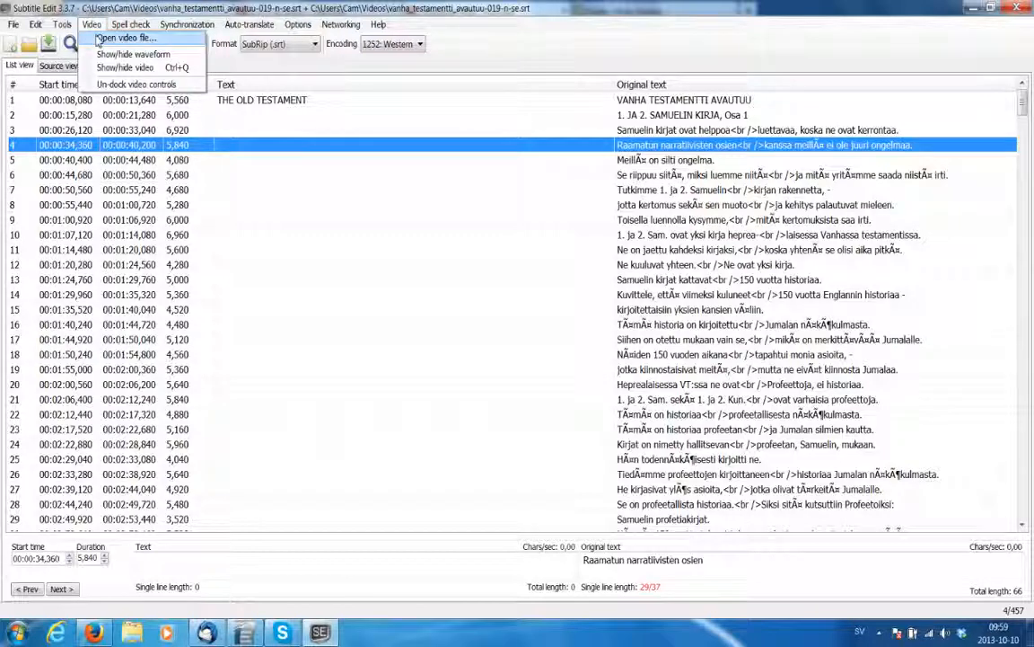
left_click(90, 25)
left_click(197, 45)
left_click(198, 46)
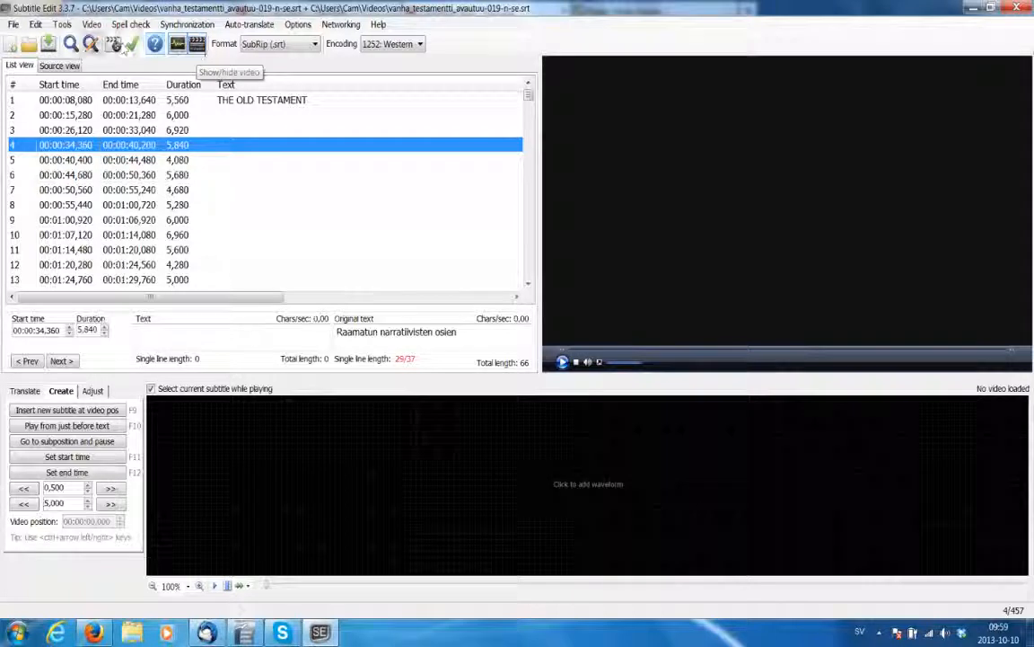
Load the video vanha_testamentti_avautuu-017-n from the Videos library and stop its playback
left_click(91, 25)
left_click(112, 36)
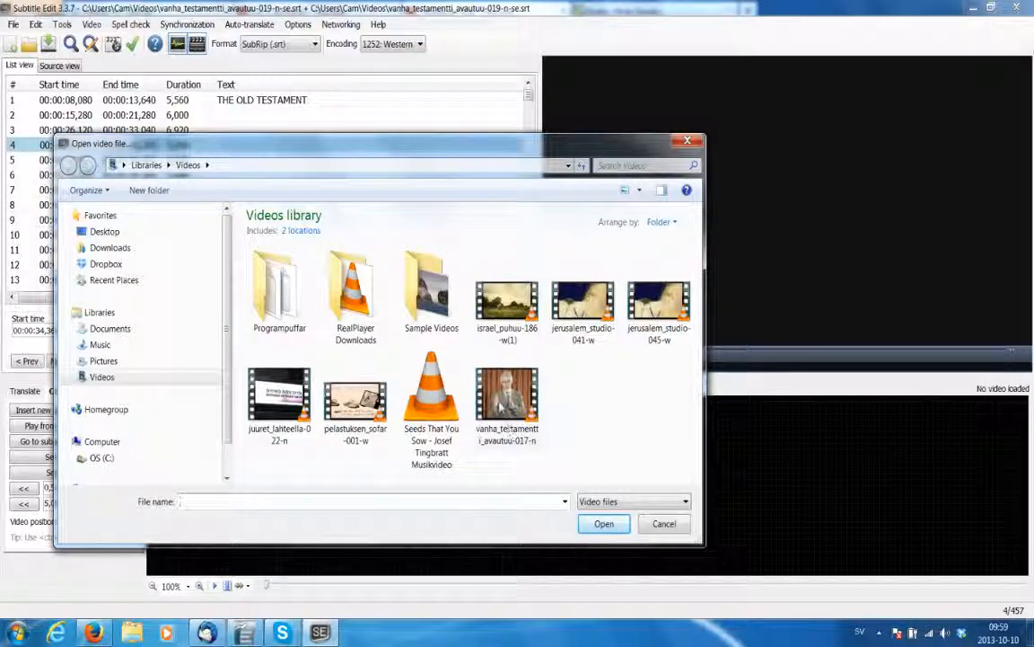
left_click(504, 406)
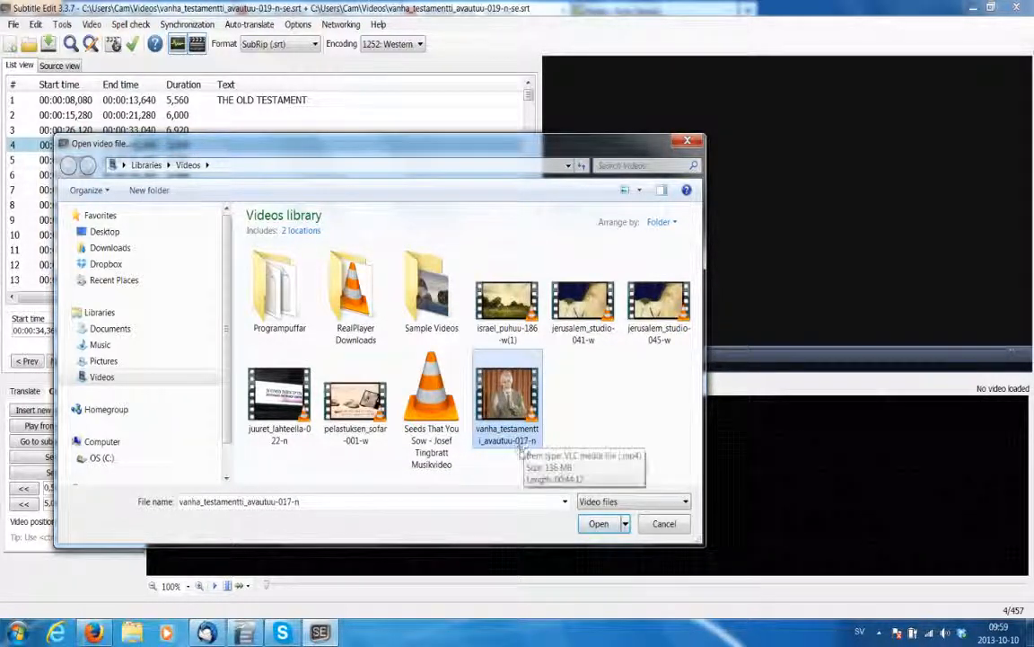
left_click(597, 525)
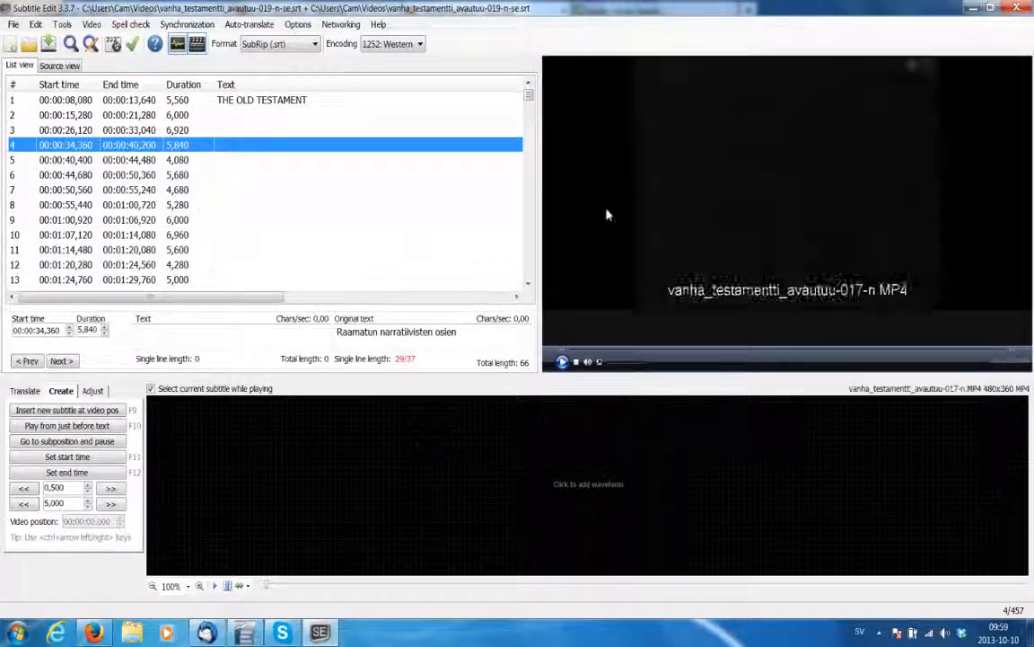
left_click(575, 362)
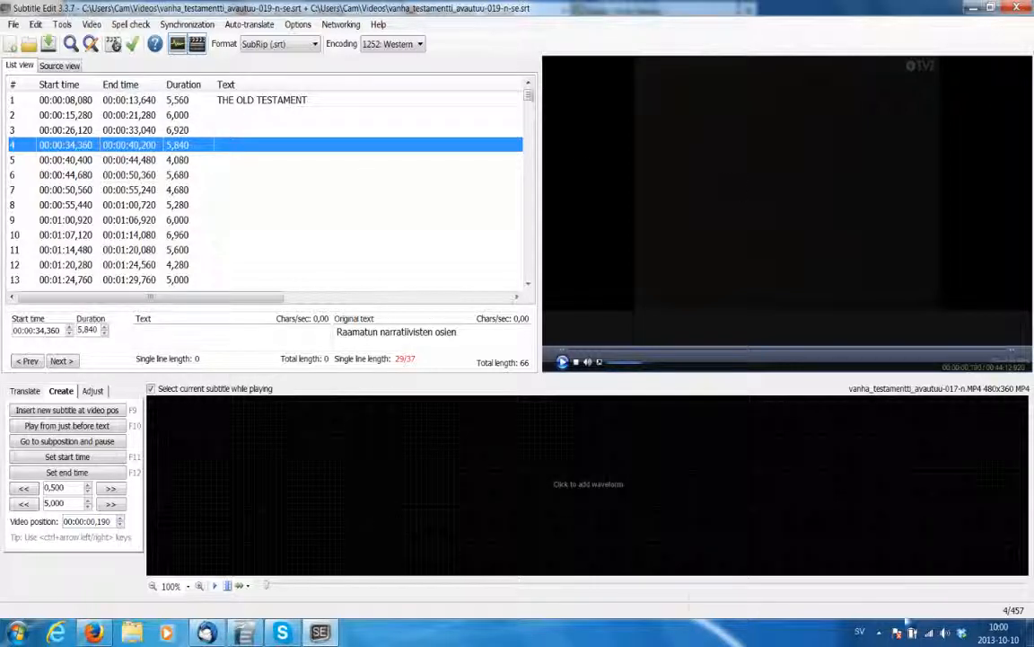
left_click(879, 633)
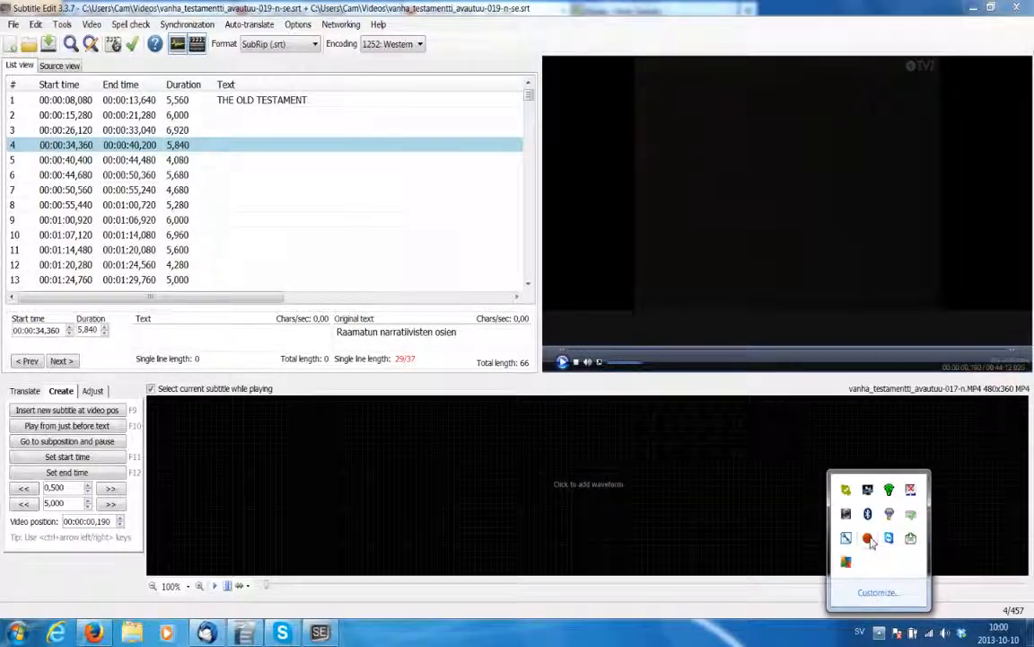